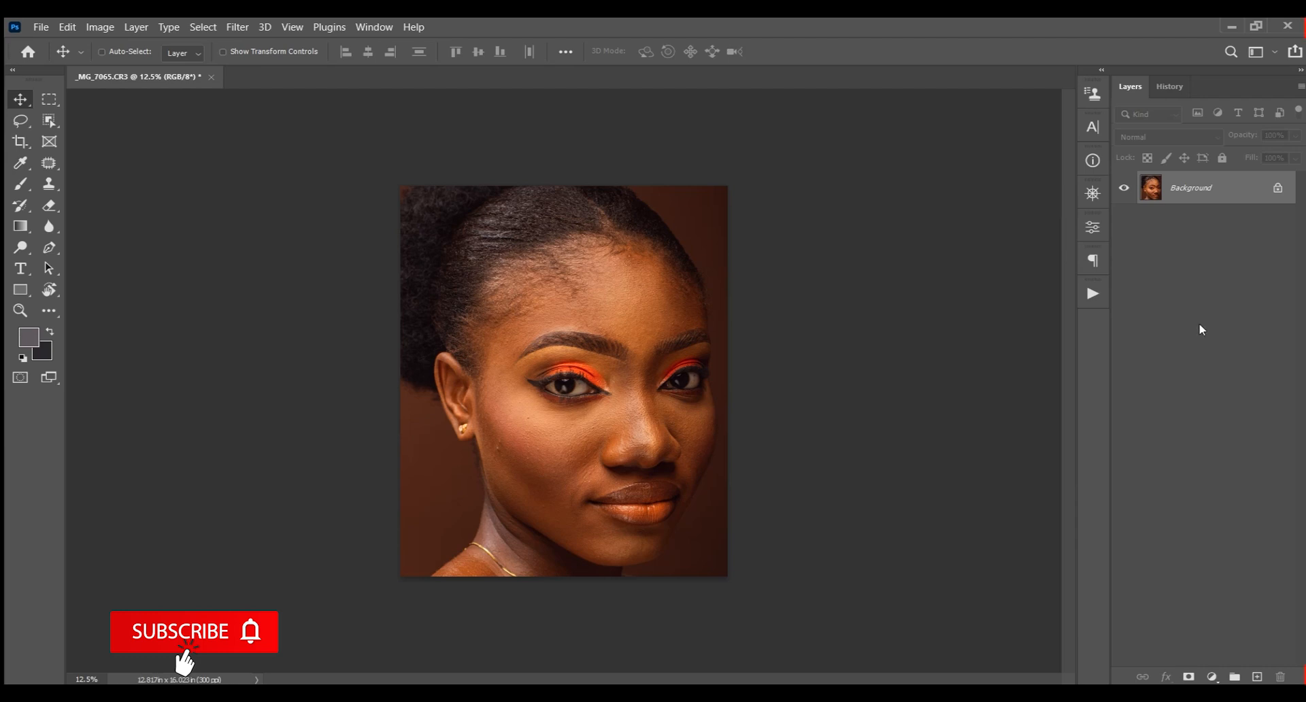
Open the Actions panel and widen it so the action names are fully readable
{"action": "left_click", "coordinate": [1092, 294]}
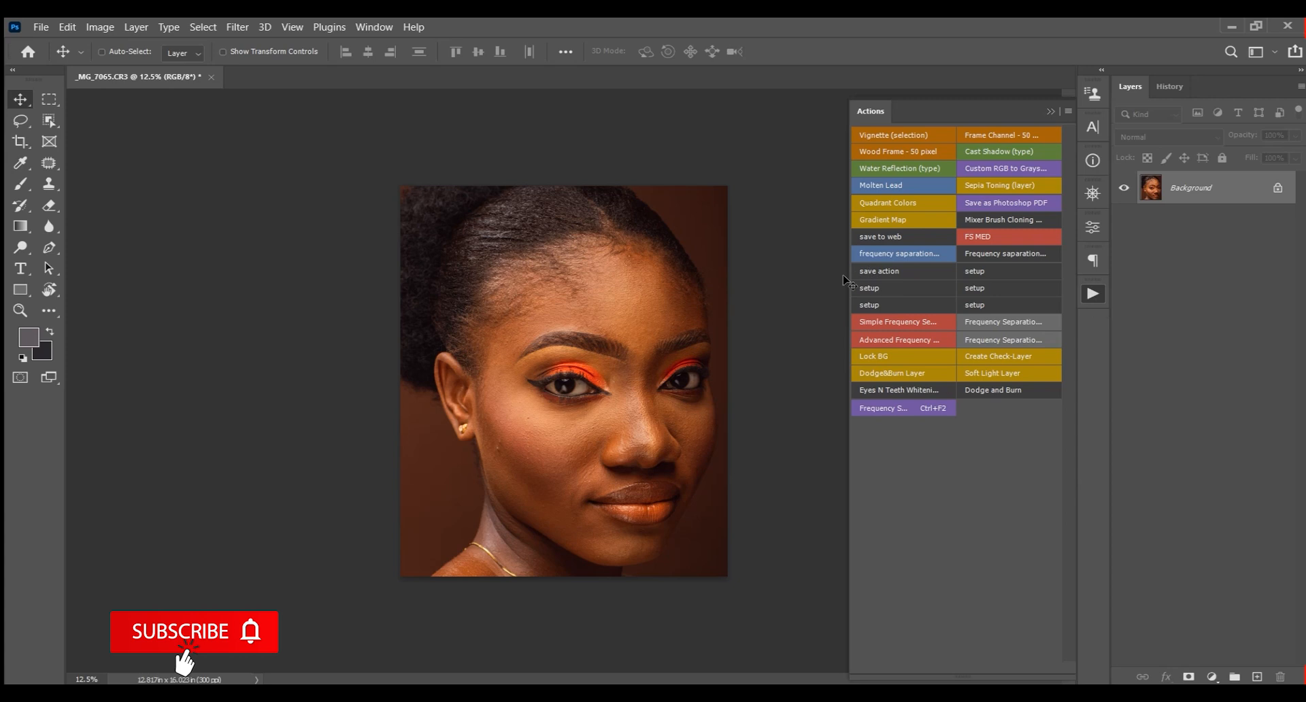
{"action": "left_click_drag", "start_coordinate": [847, 279], "coordinate": [893, 271]}
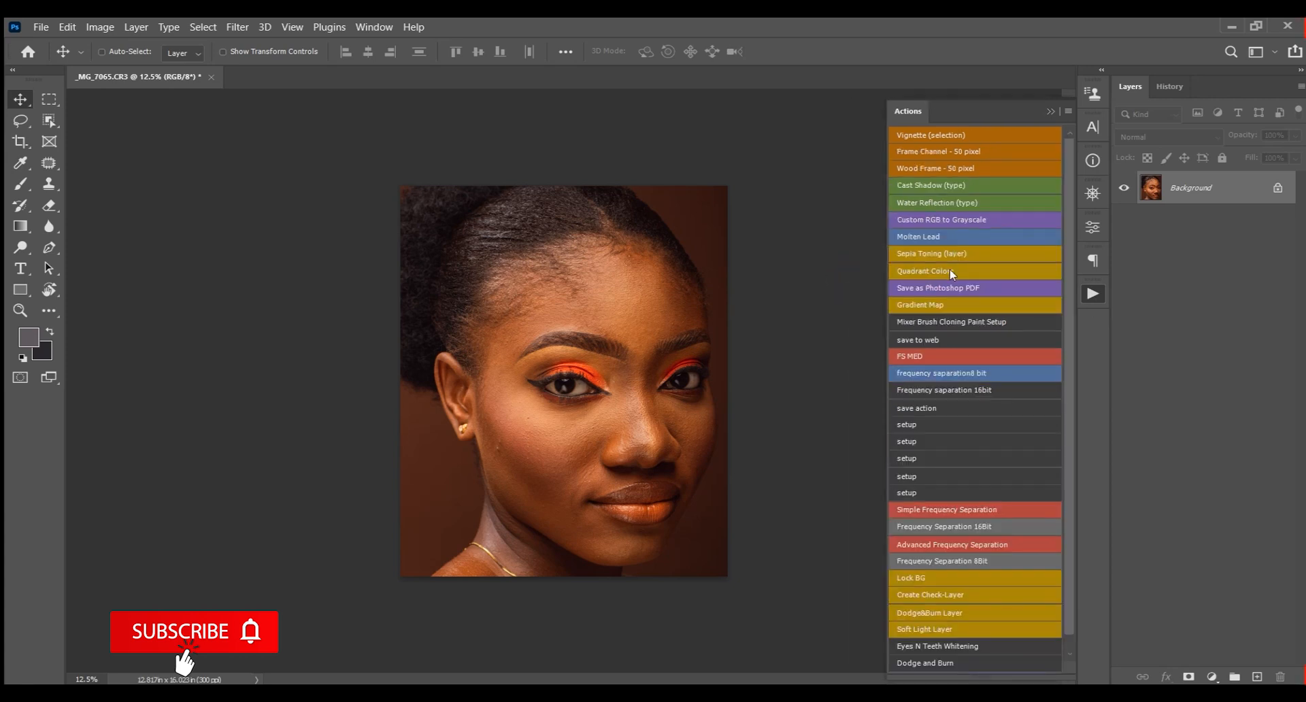
{"action": "left_click", "coordinate": [1051, 113]}
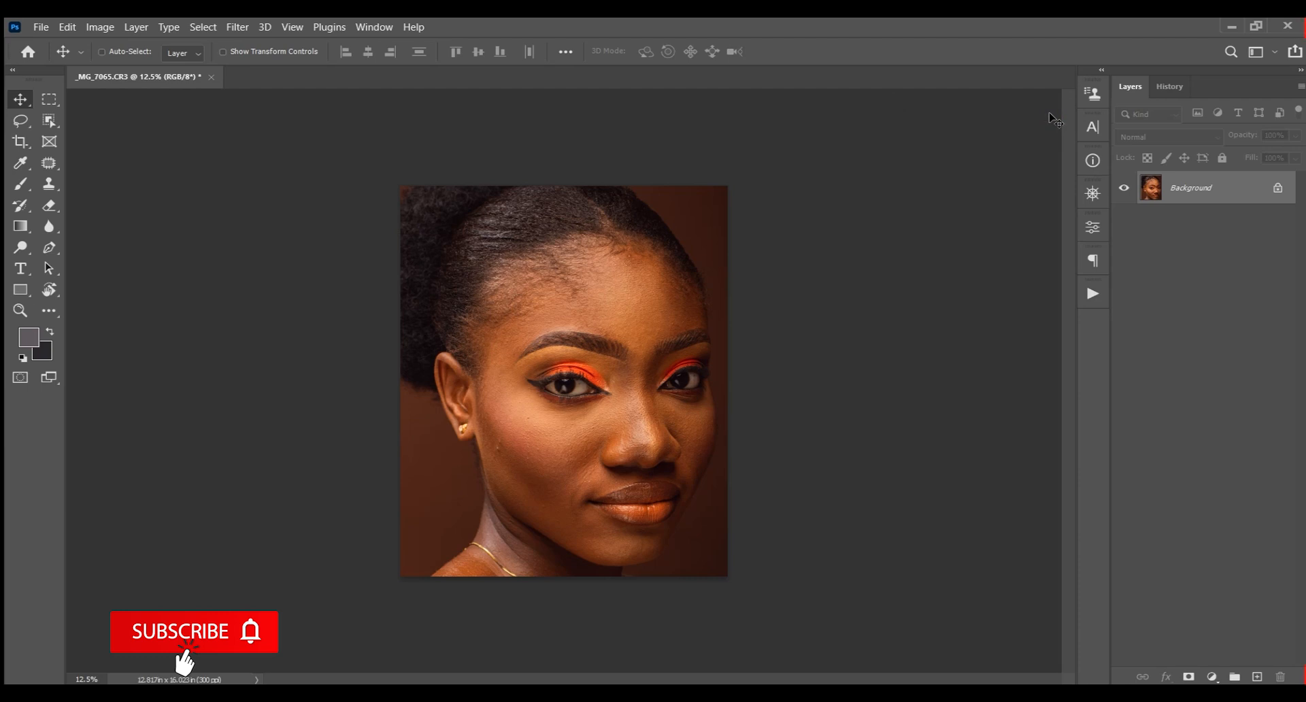
{"action": "left_click", "coordinate": [386, 27]}
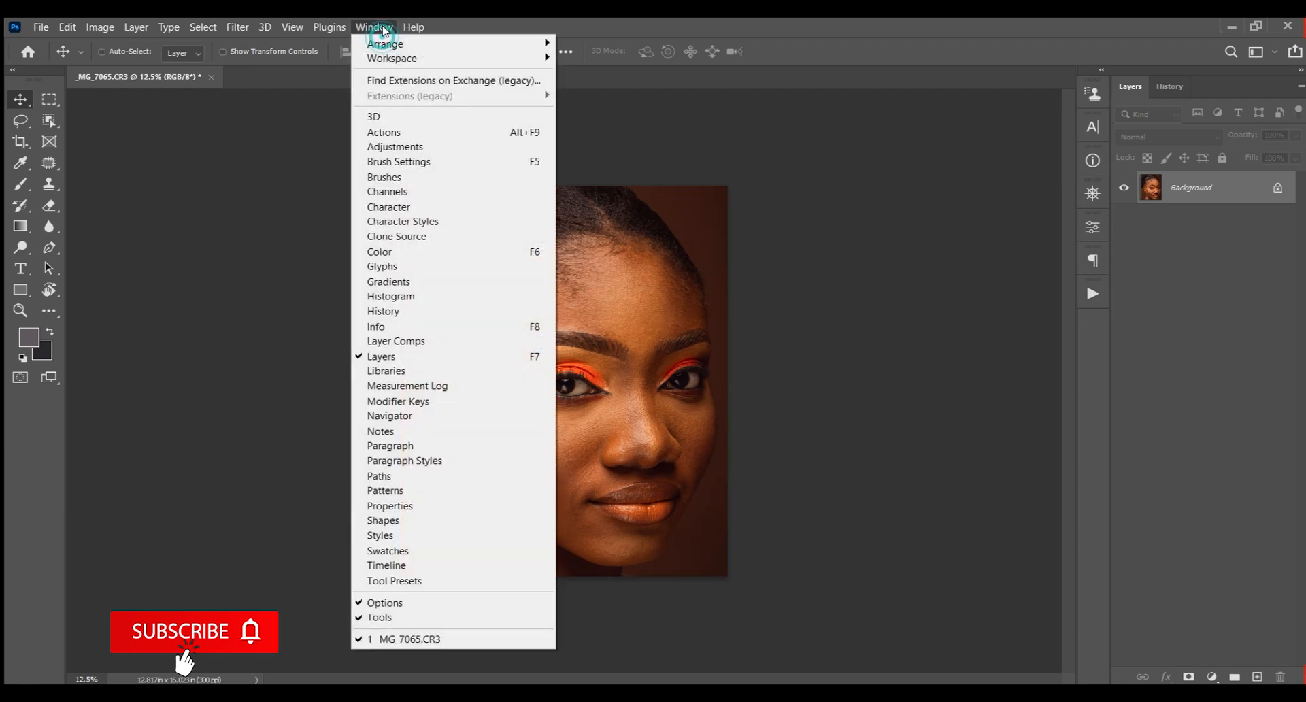
{"action": "left_click", "coordinate": [410, 134]}
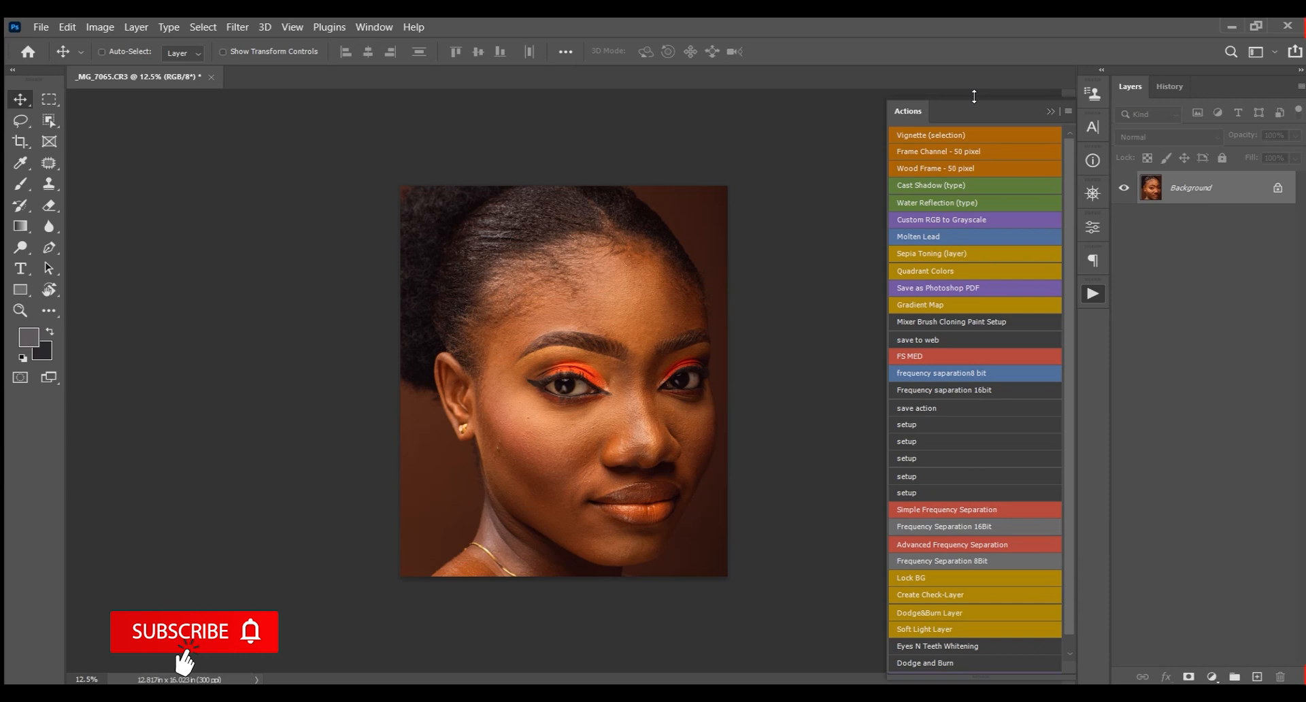
Turn off Button Mode in the Actions panel to show the action sets as a list
{"action": "left_click", "coordinate": [1070, 112]}
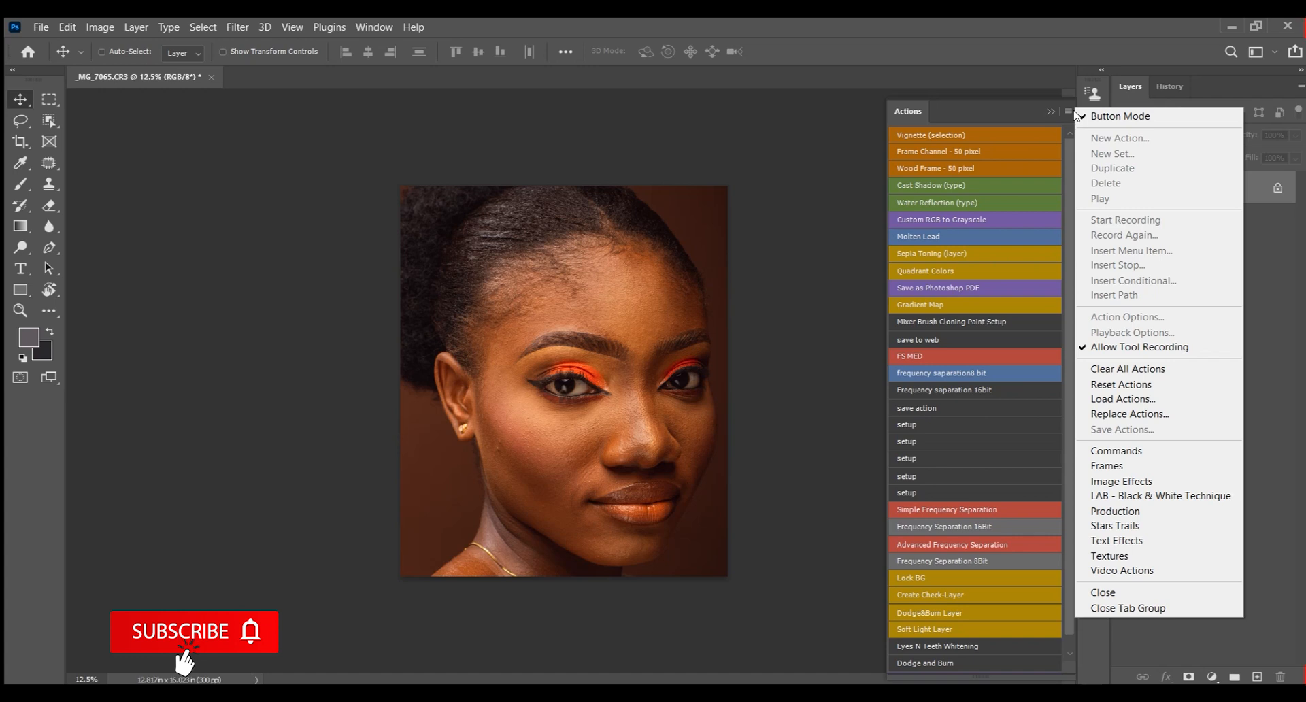
{"action": "left_click", "coordinate": [784, 130]}
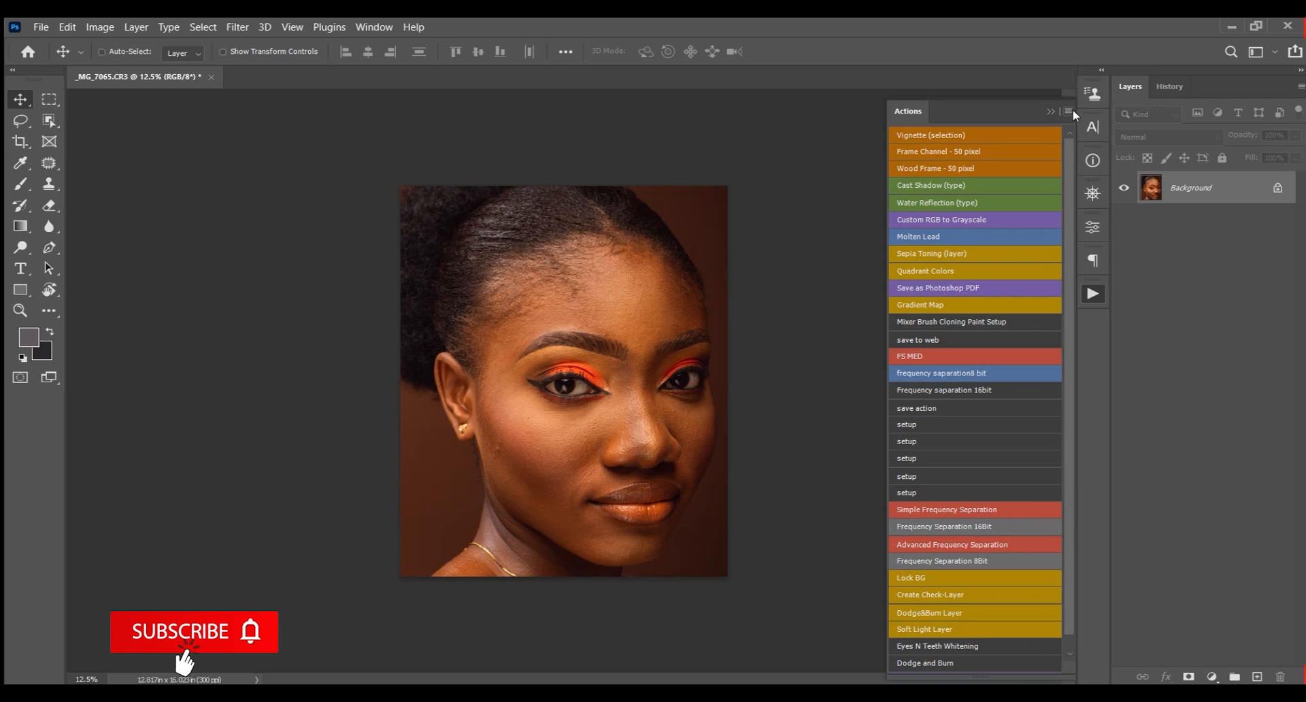
{"action": "left_click", "coordinate": [1068, 111]}
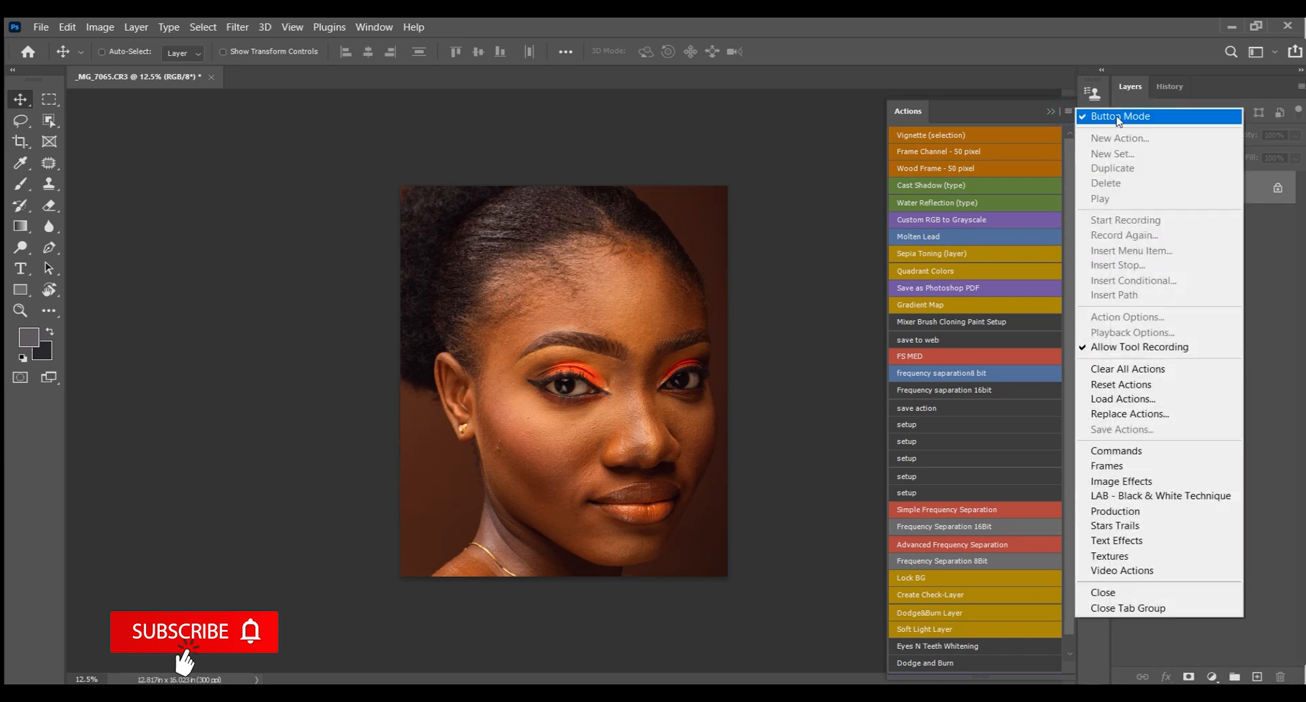
{"action": "left_click", "coordinate": [1098, 117]}
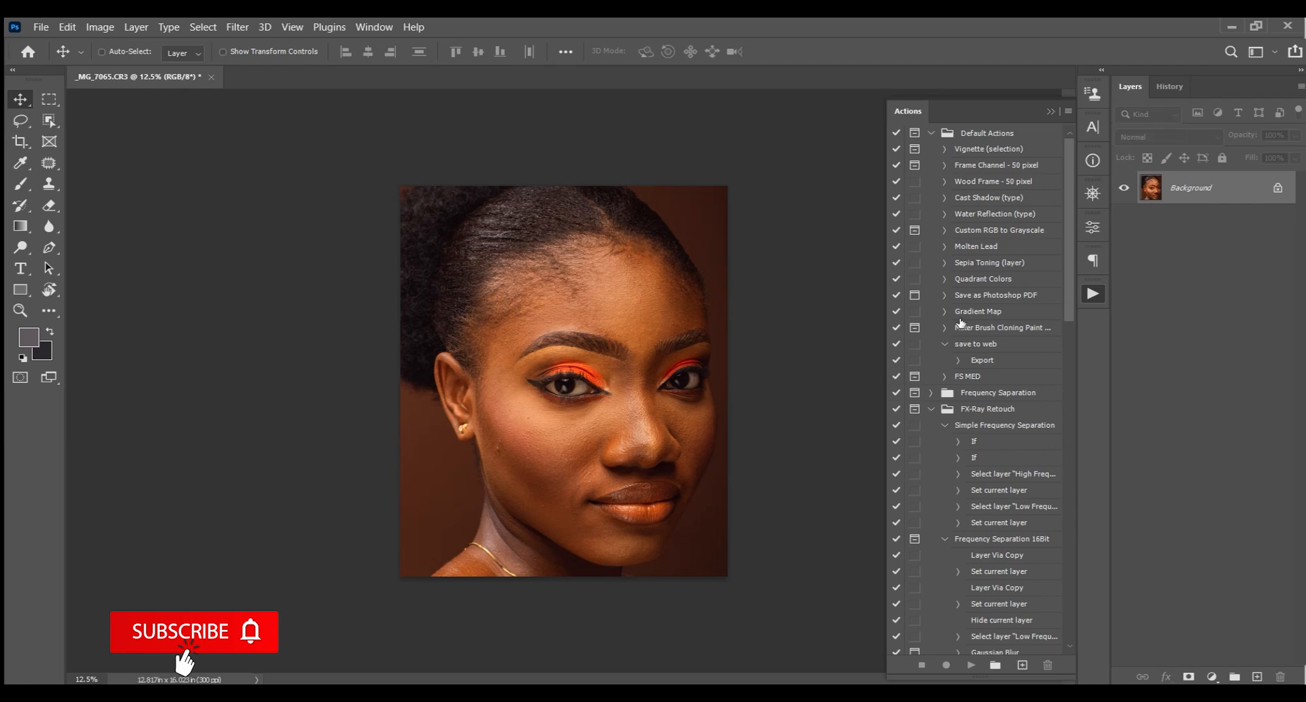
Collapse the expanded action sets FX-Ray Retouch, Set 1, FM Actions and D&G
{"action": "left_click", "coordinate": [932, 409]}
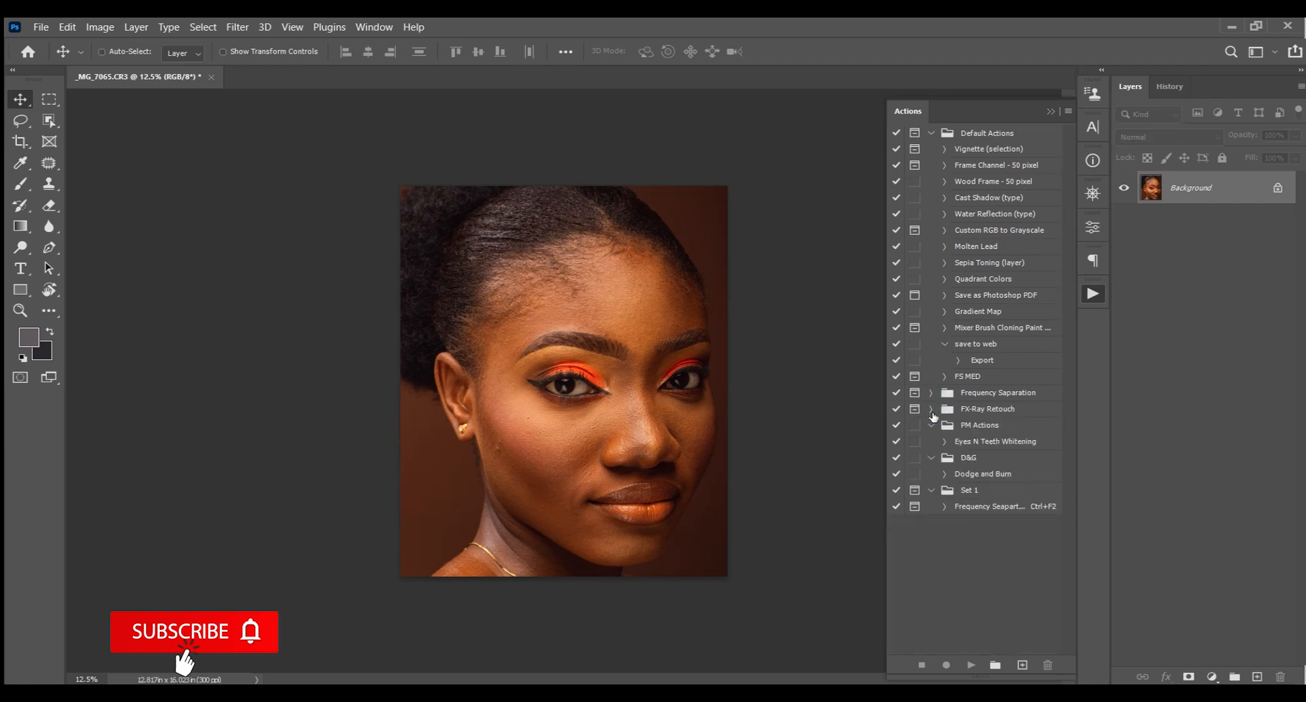
{"action": "left_click", "coordinate": [931, 490]}
{"action": "left_click", "coordinate": [932, 426]}
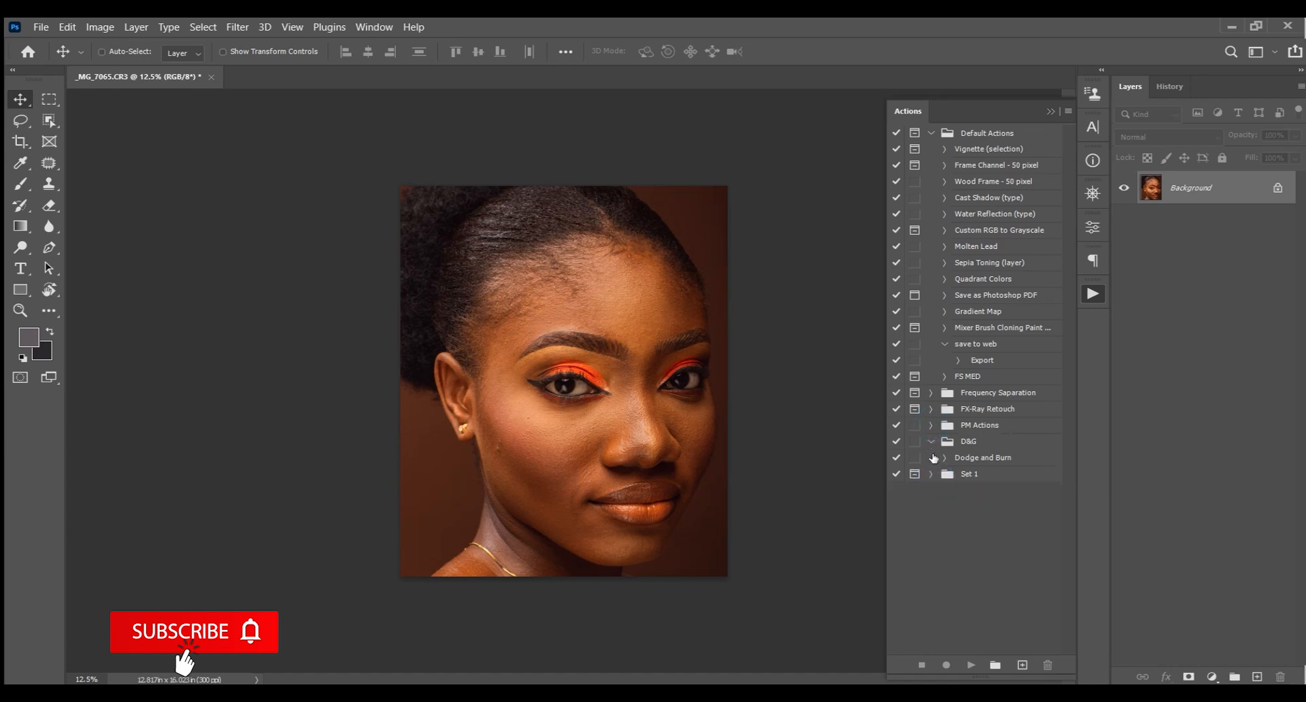
{"action": "left_click", "coordinate": [931, 445]}
Create a new action set named FS Action
{"action": "left_click", "coordinate": [994, 666]}
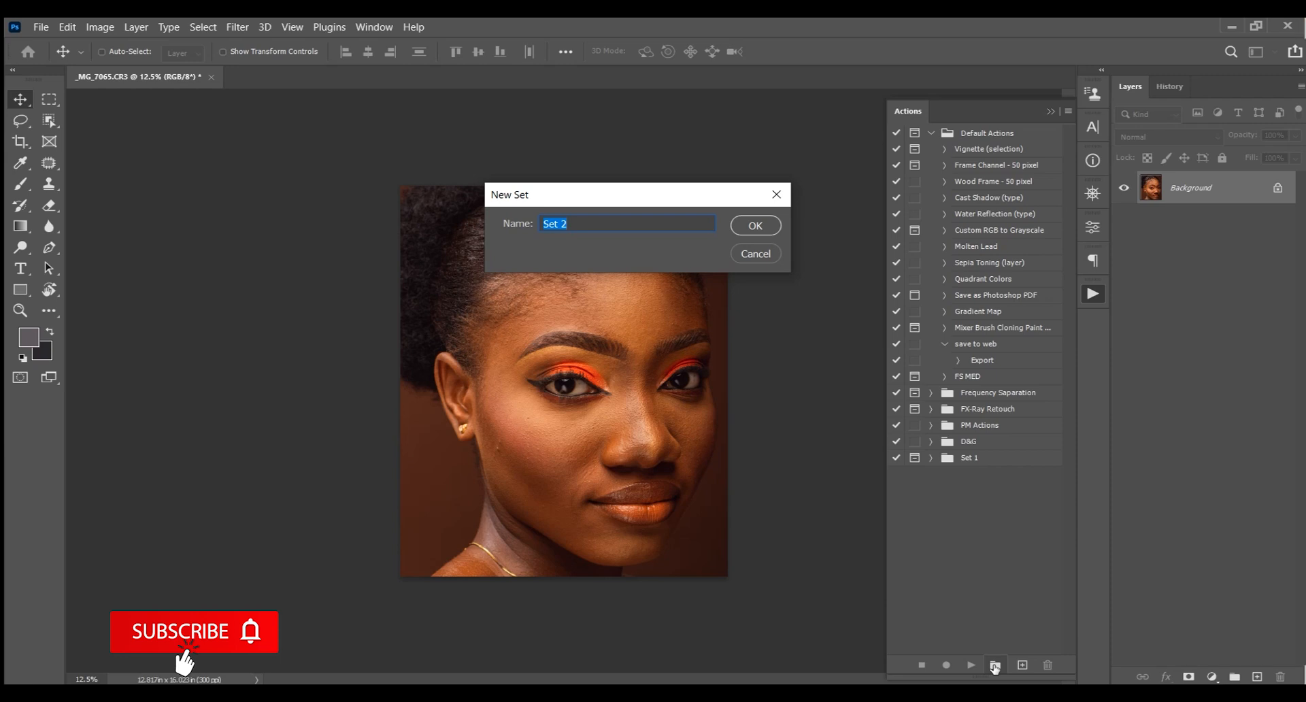
{"action": "type", "text": "FS Action"}
{"action": "left_click", "coordinate": [768, 226]}
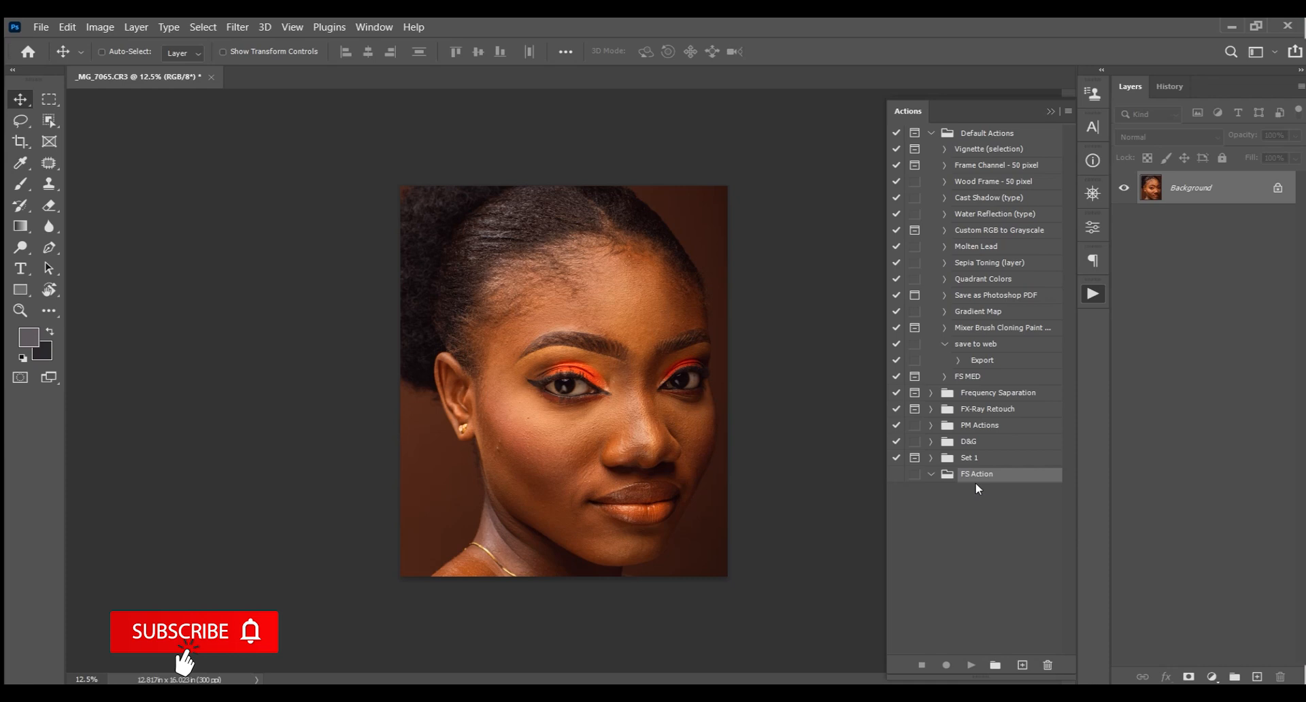
Start a new action named Frequency Separation and assign it to the FS Action set
{"action": "left_click", "coordinate": [1022, 665]}
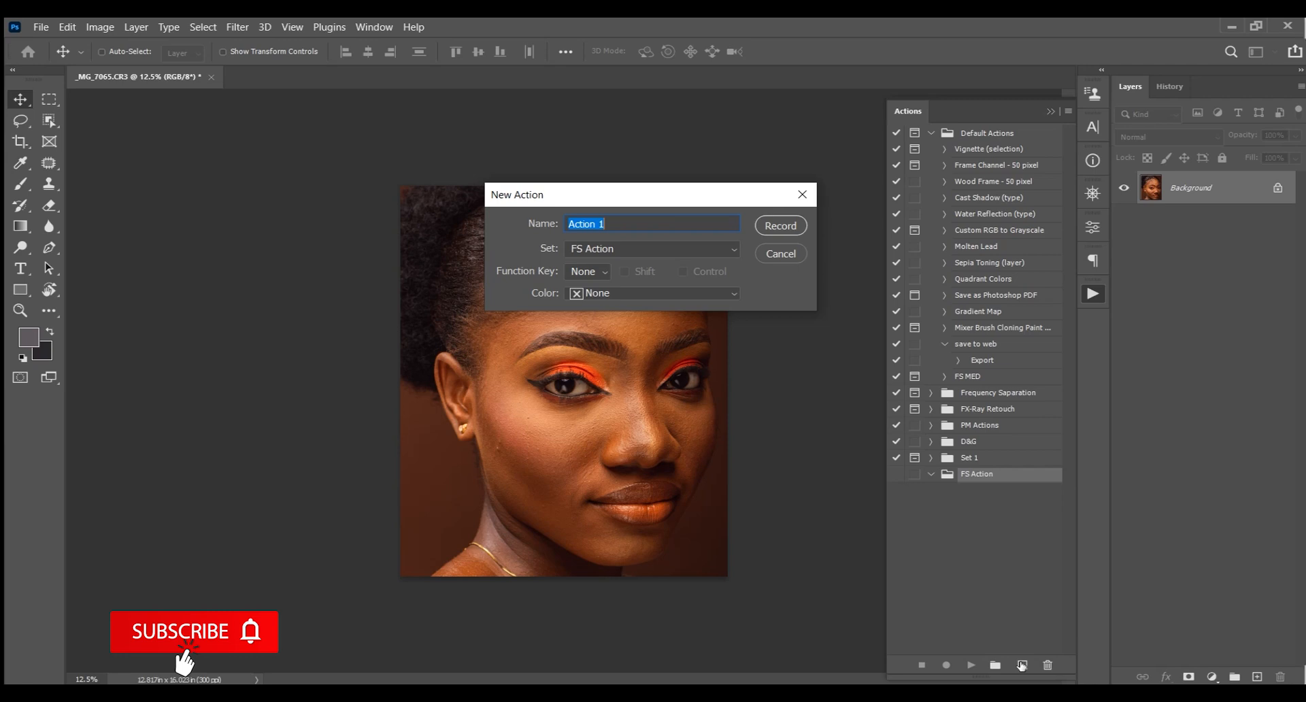
{"action": "type", "text": "FSM"}
{"action": "key", "text": "BackSpace"}
{"action": "key", "text": "BackSpace"}
{"action": "type", "text": "requ"}
{"action": "type", "text": "ebcy"}
{"action": "type", "text": " Sepa"}
{"action": "type", "text": "rta"}
{"action": "key", "text": "BackSpace"}
{"action": "type", "text": "ion"}
{"action": "key", "text": "BackSpace"}
{"action": "key", "text": "BackSpace"}
{"action": "key", "text": "BackSpace"}
{"action": "key", "text": "BackSpace"}
{"action": "type", "text": "ion"}
{"action": "left_click", "coordinate": [641, 224]}
{"action": "type", "text": "a"}
{"action": "left_click", "coordinate": [598, 224]}
{"action": "left_click", "coordinate": [631, 248]}
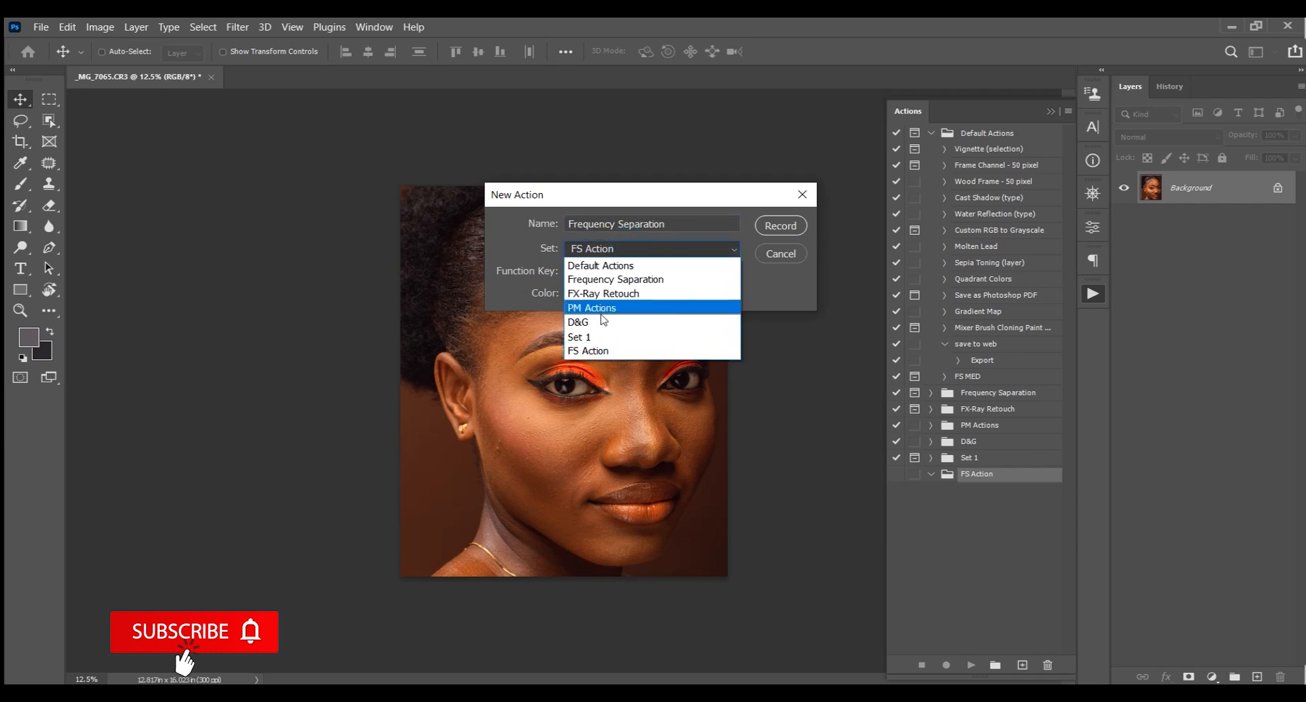
{"action": "left_click", "coordinate": [605, 351]}
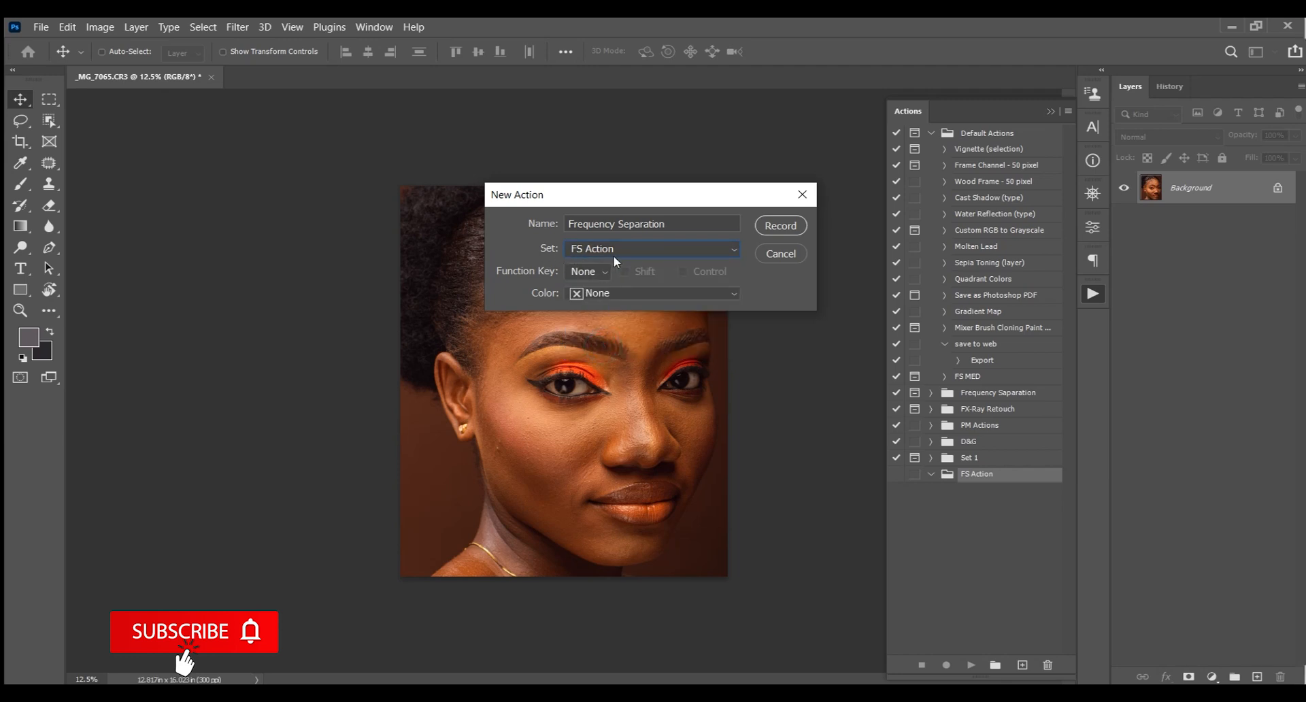
Give the new action the colour Green, leave the function key at None, and begin recording
{"action": "left_click", "coordinate": [600, 270]}
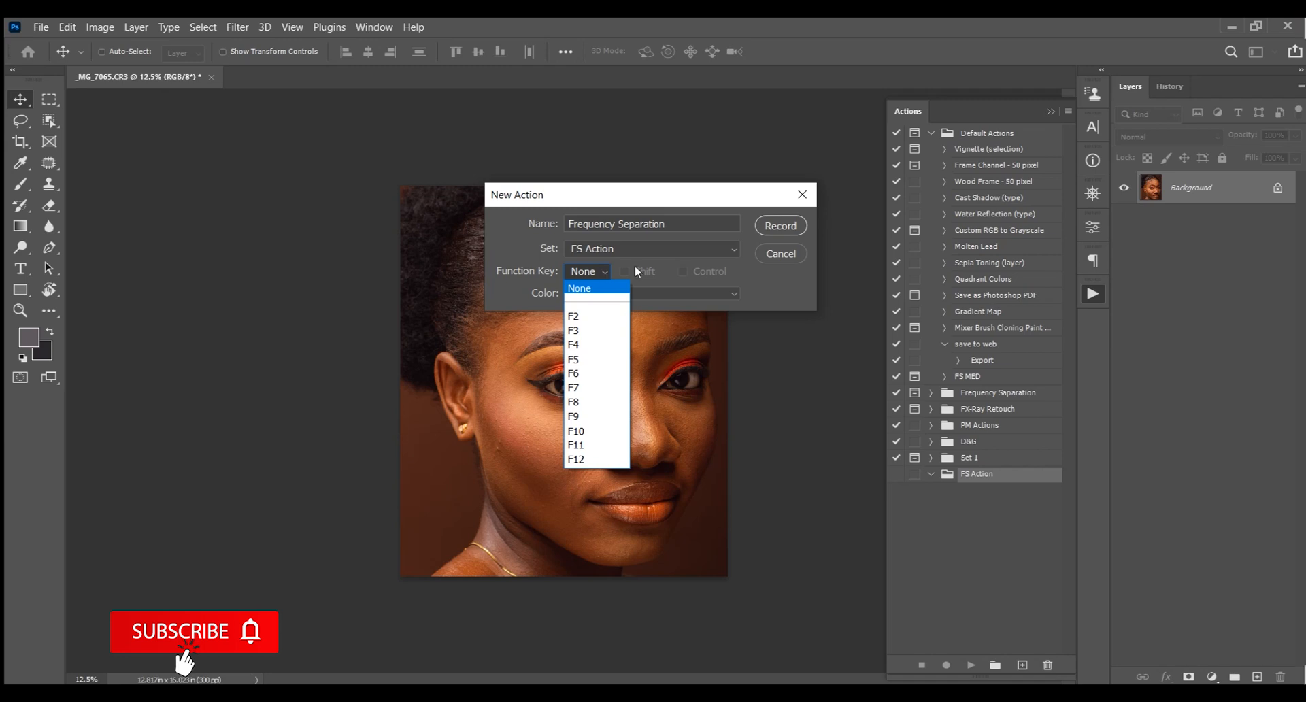
{"action": "left_click", "coordinate": [774, 281]}
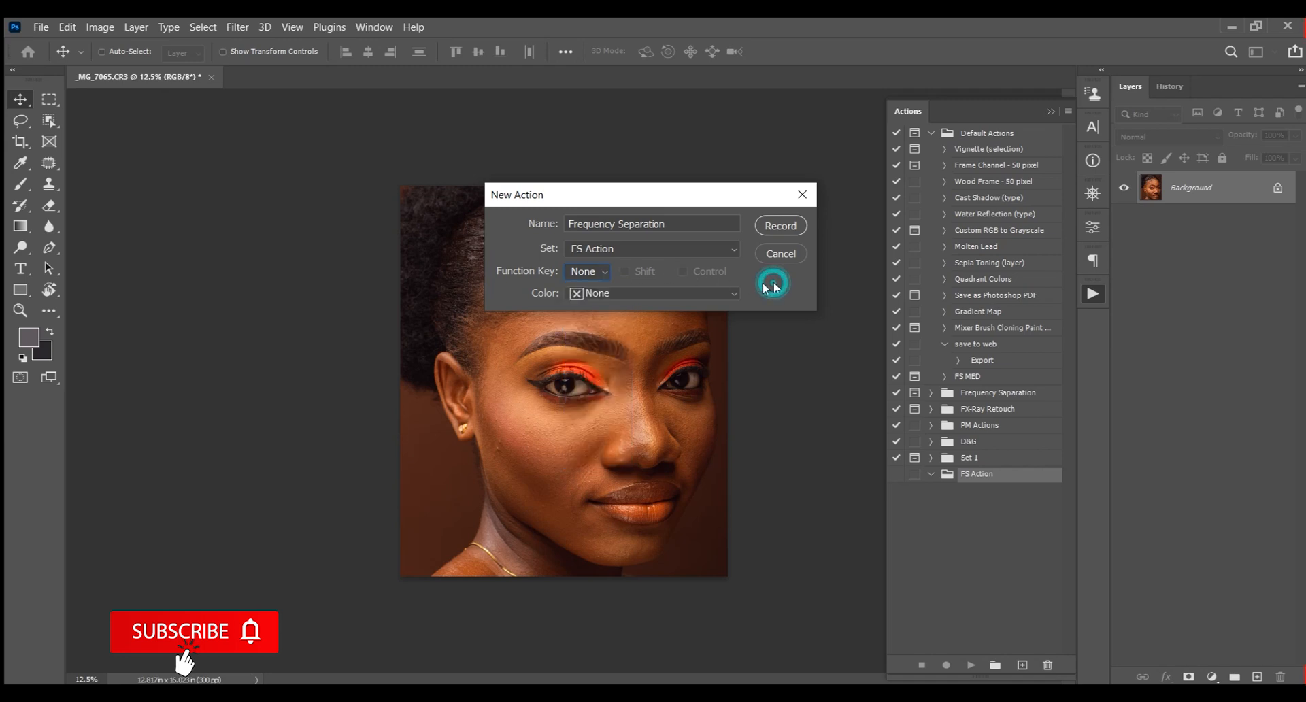
{"action": "left_click", "coordinate": [678, 293]}
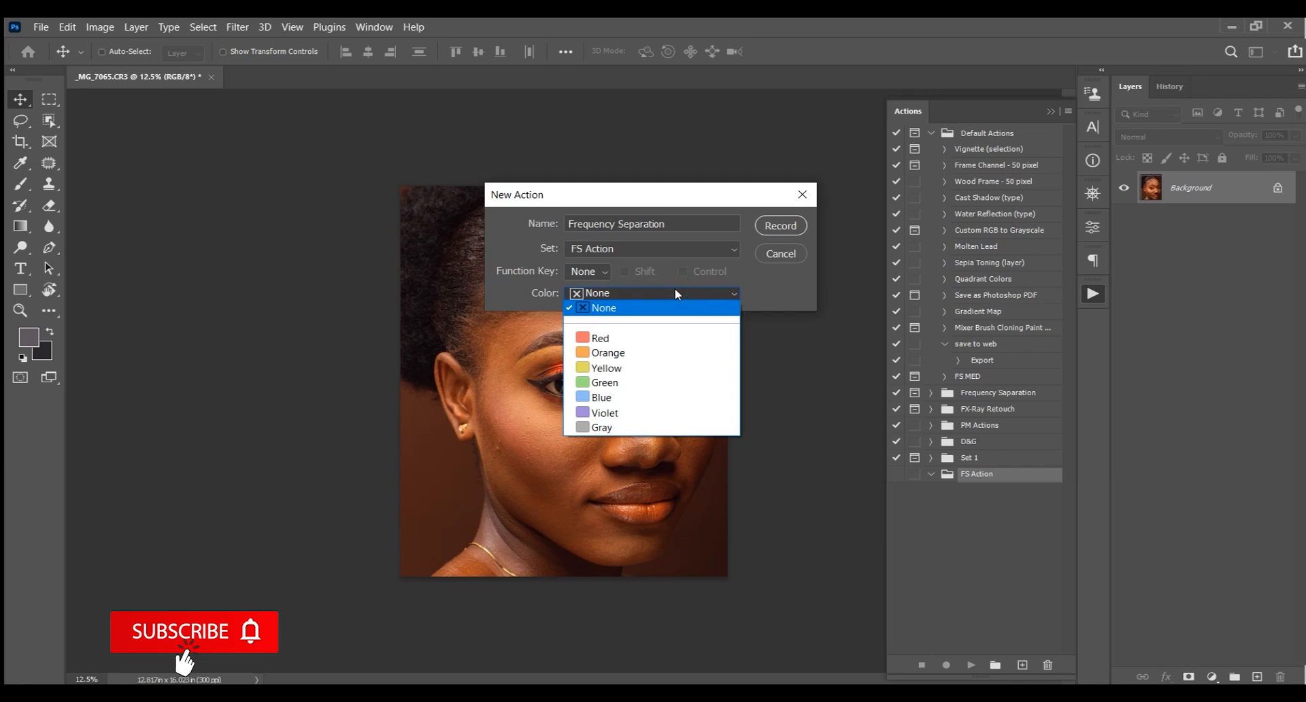
{"action": "left_click", "coordinate": [626, 383]}
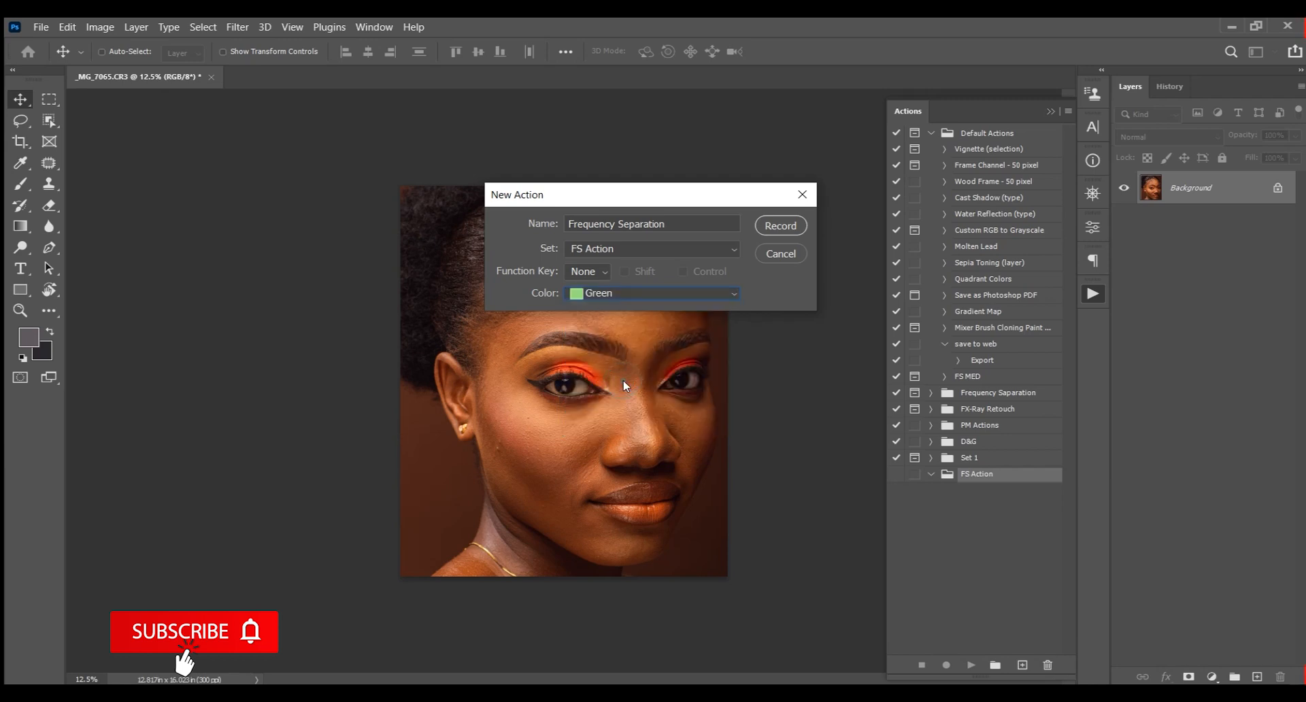
{"action": "left_click", "coordinate": [779, 226]}
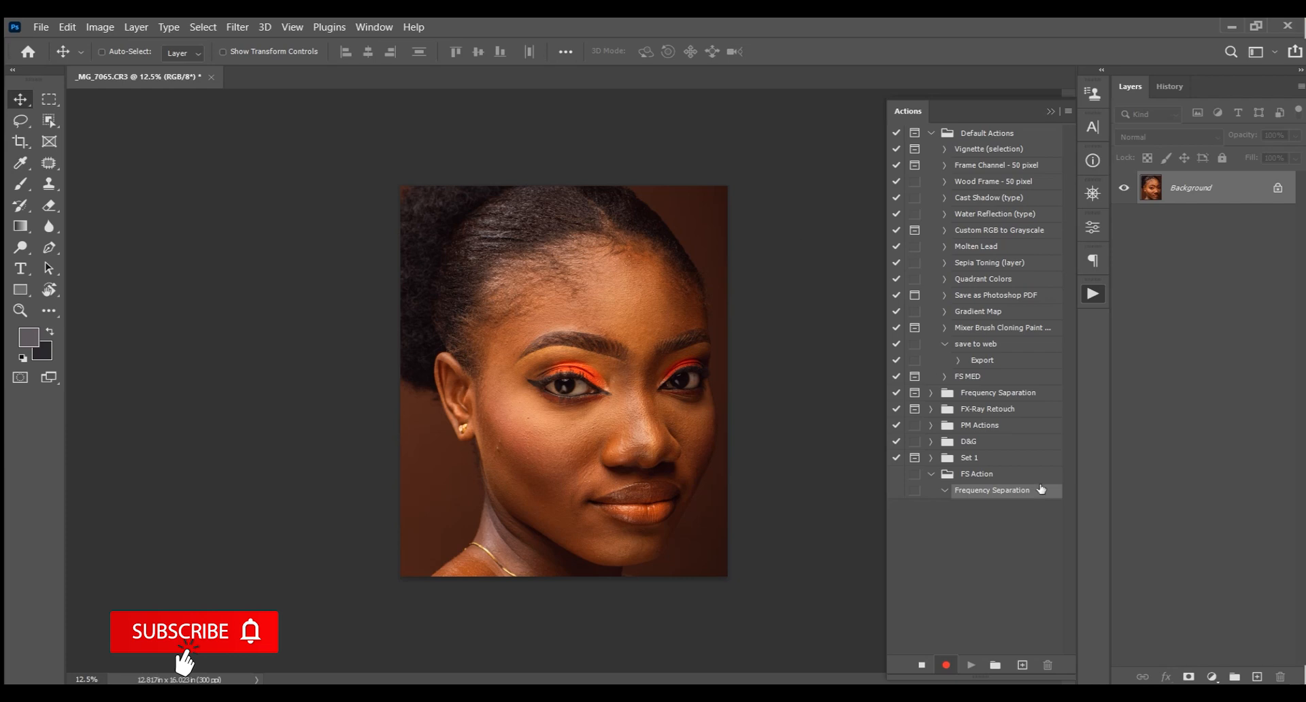
Duplicate the background layer twice while recording
{"action": "left_click", "coordinate": [980, 522]}
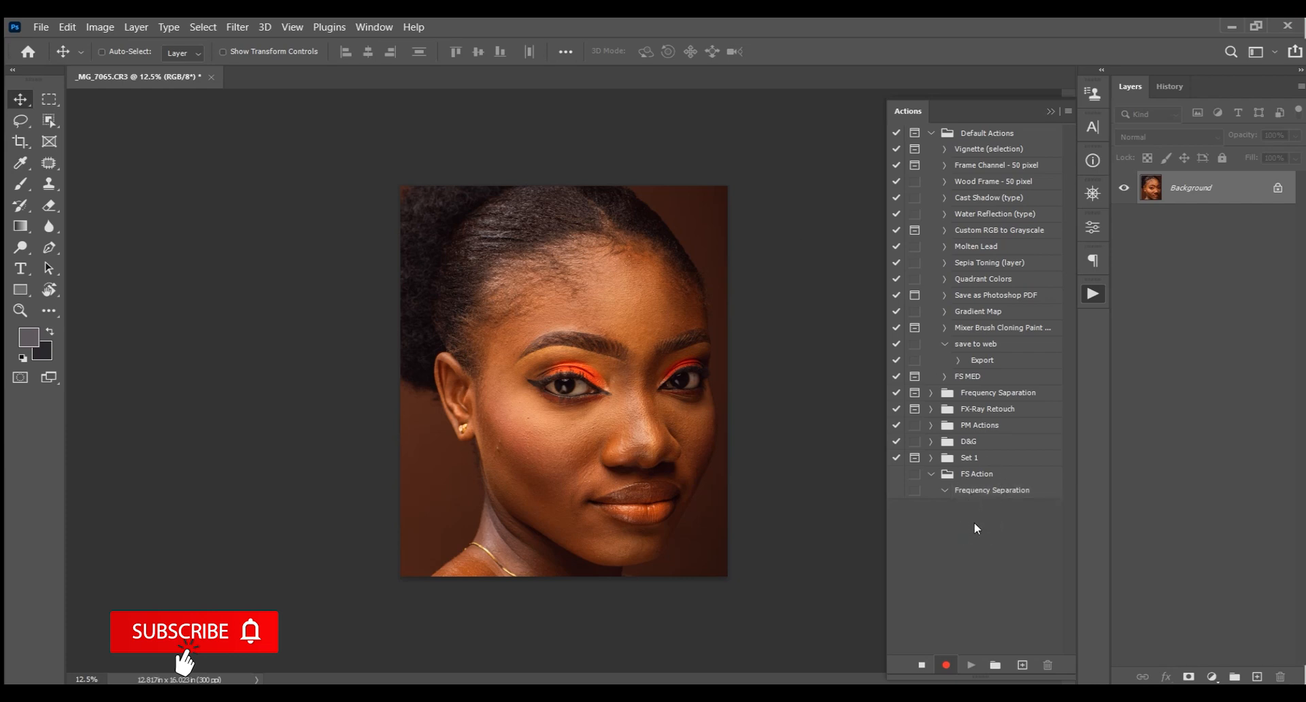
{"action": "left_click", "coordinate": [988, 493]}
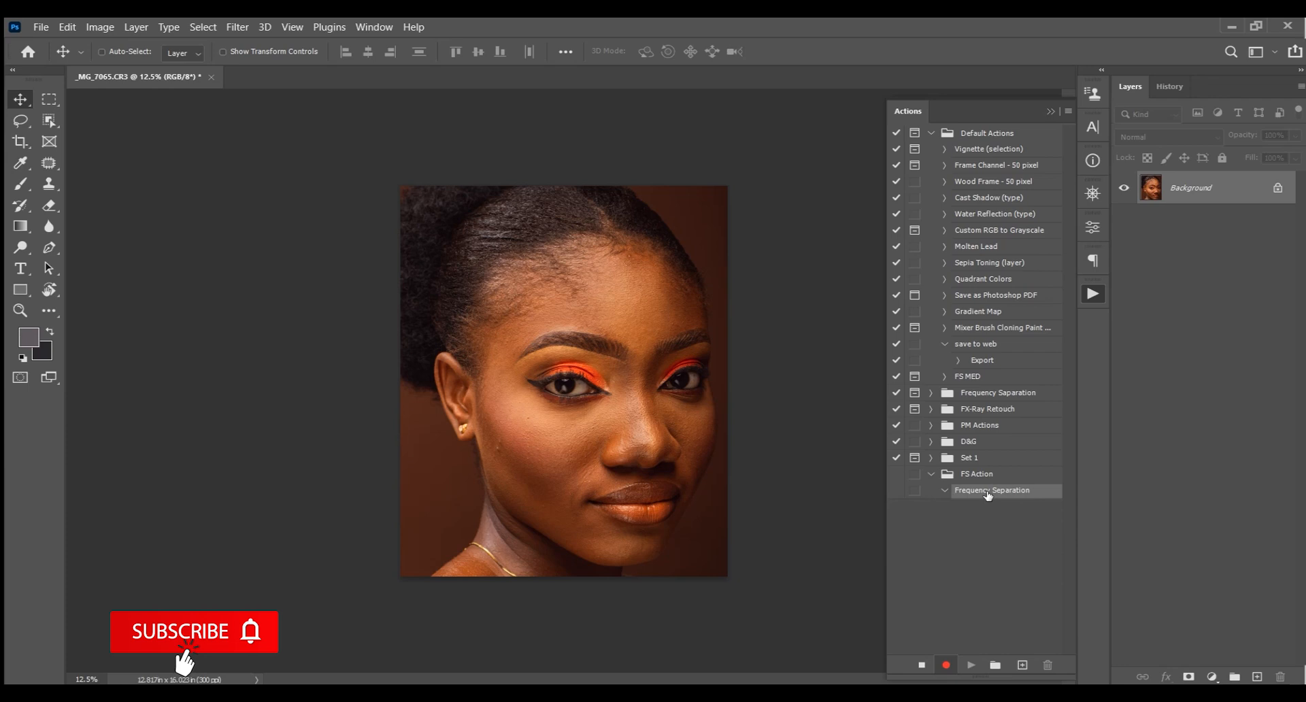
{"action": "key", "text": "ctrl"}
{"action": "key", "text": "ctrl+j"}
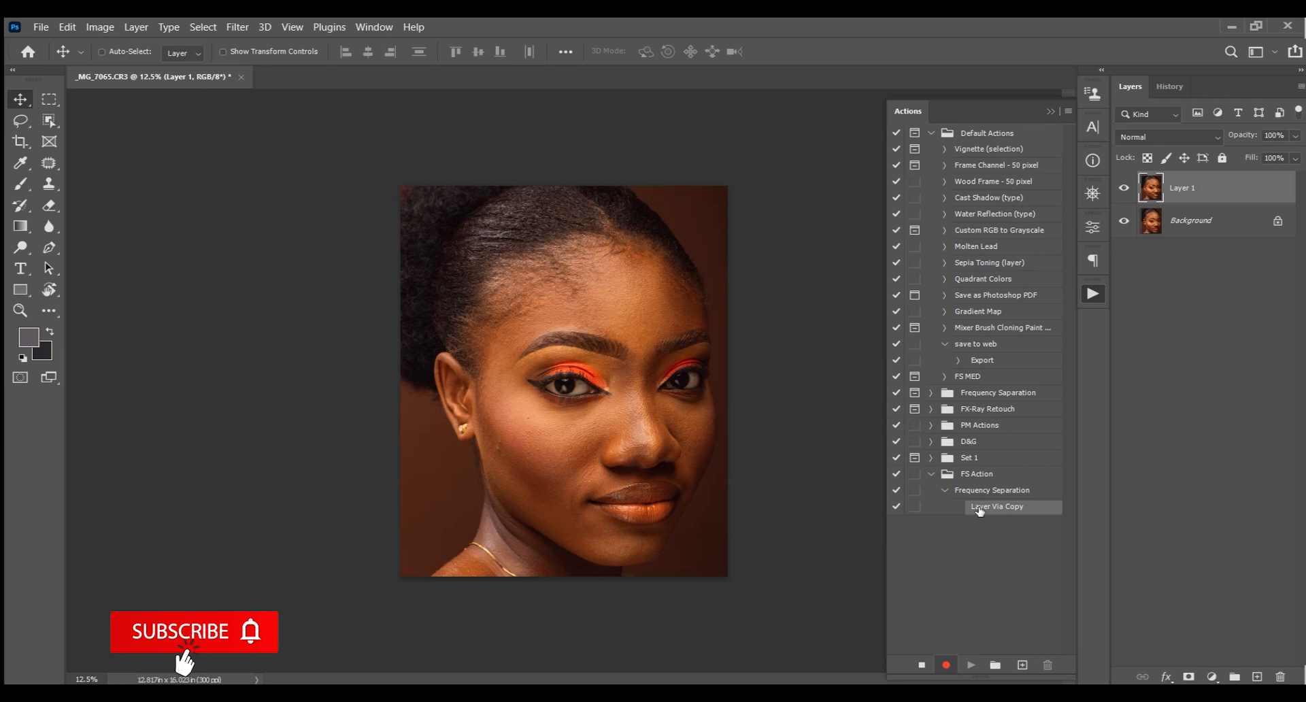
{"action": "key", "text": "ctrl+j"}
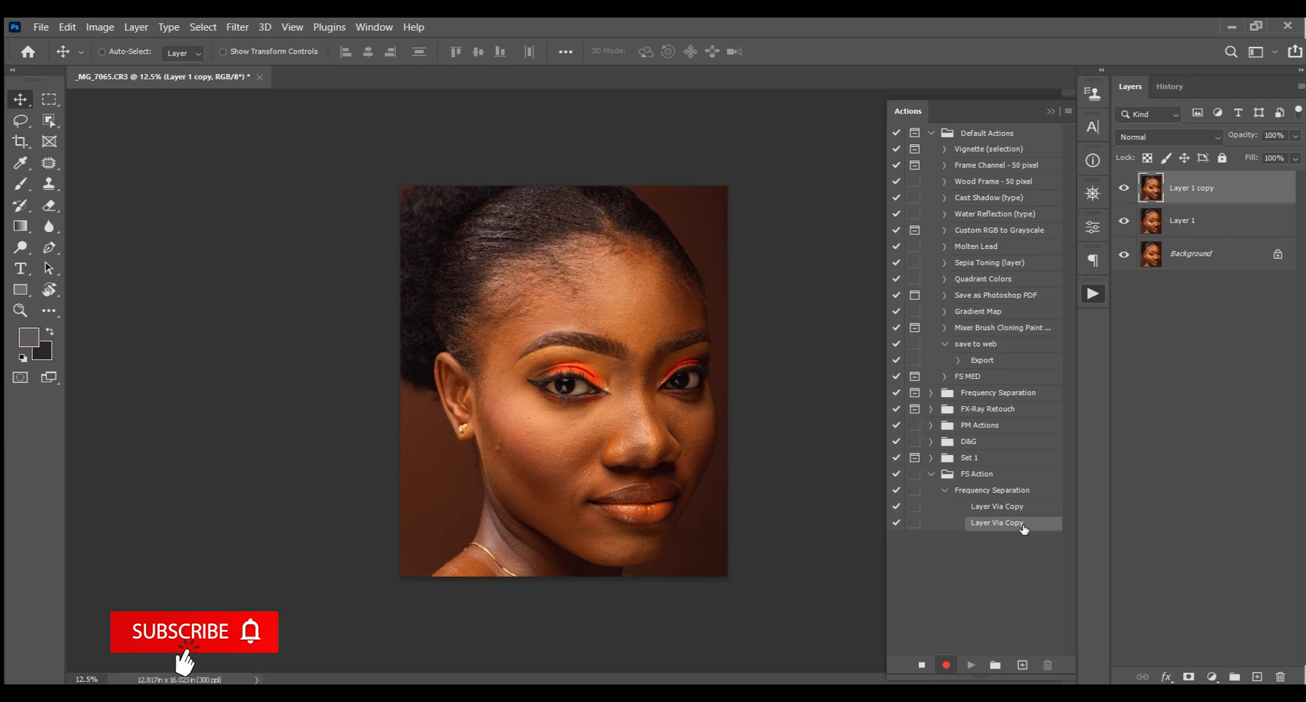
Rename the middle layer copy Low Frequency
{"action": "double_click", "coordinate": [1185, 223]}
{"action": "type", "text": "L"}
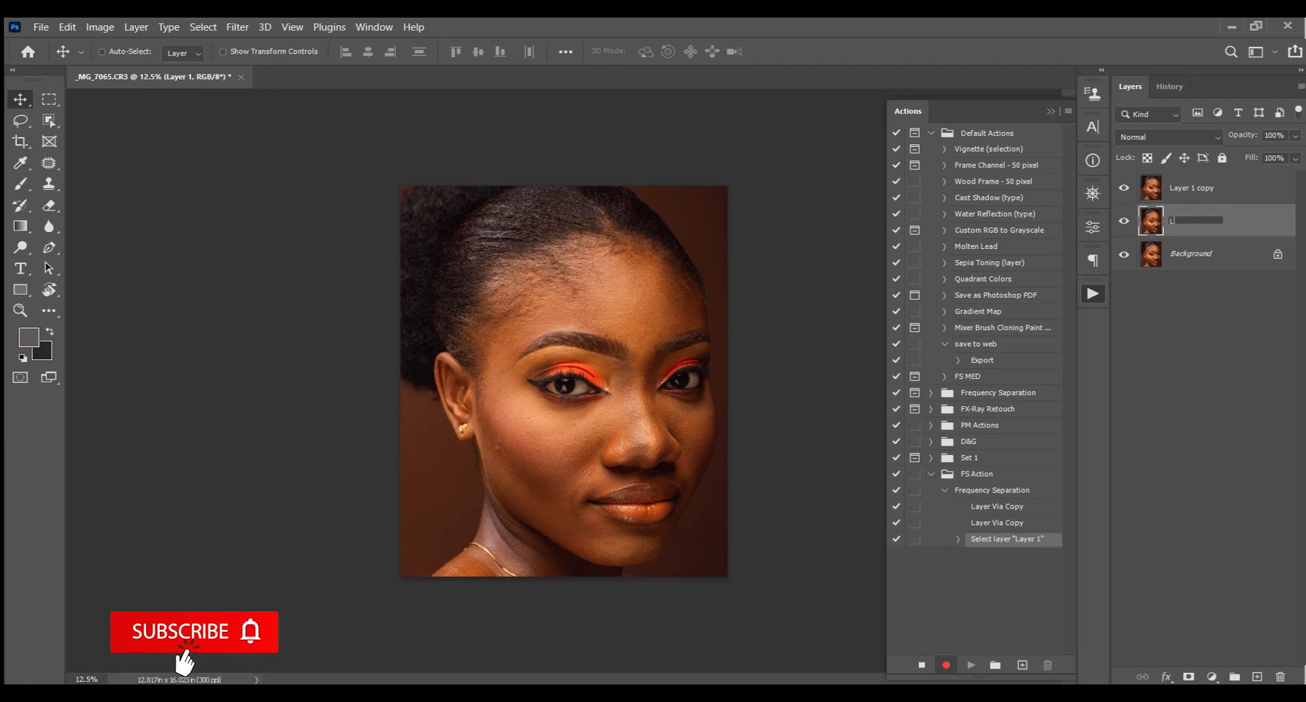
{"action": "type", "text": "ow Frequency"}
{"action": "key", "text": "Return"}
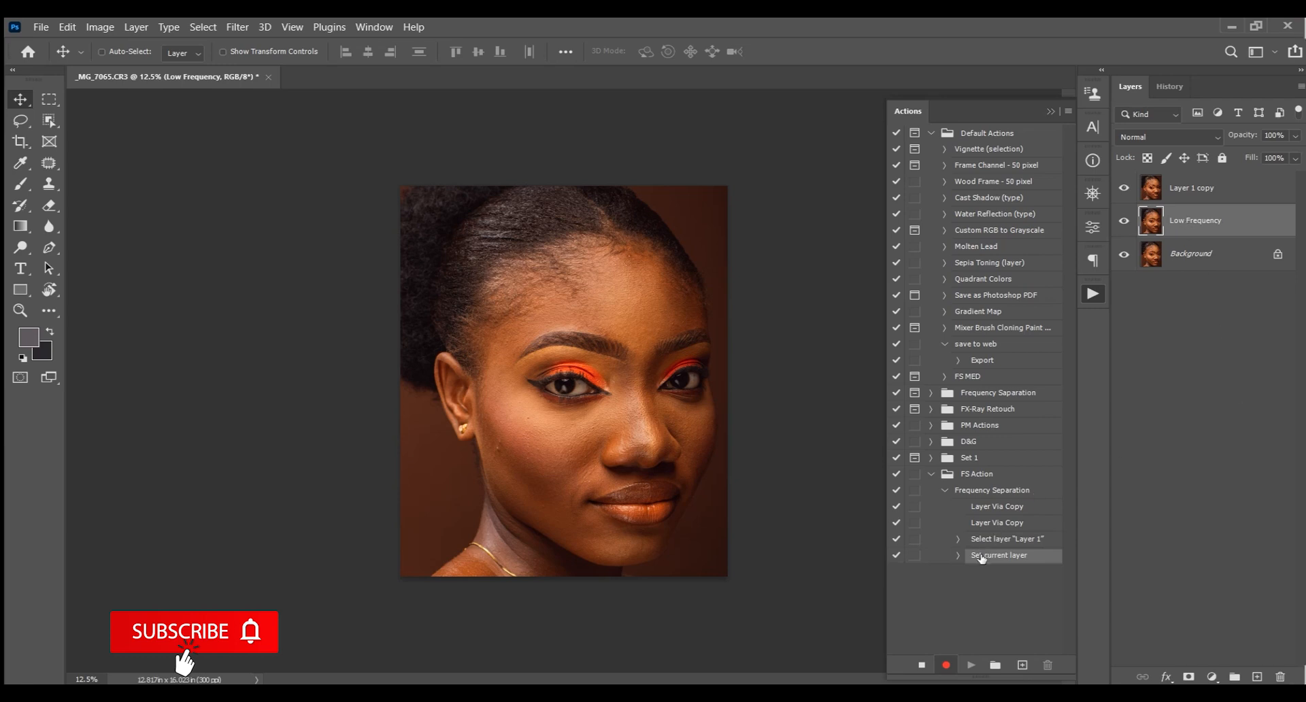
Rename the top layer copy High Frequency
{"action": "double_click", "coordinate": [1199, 189]}
{"action": "type", "text": "H"}
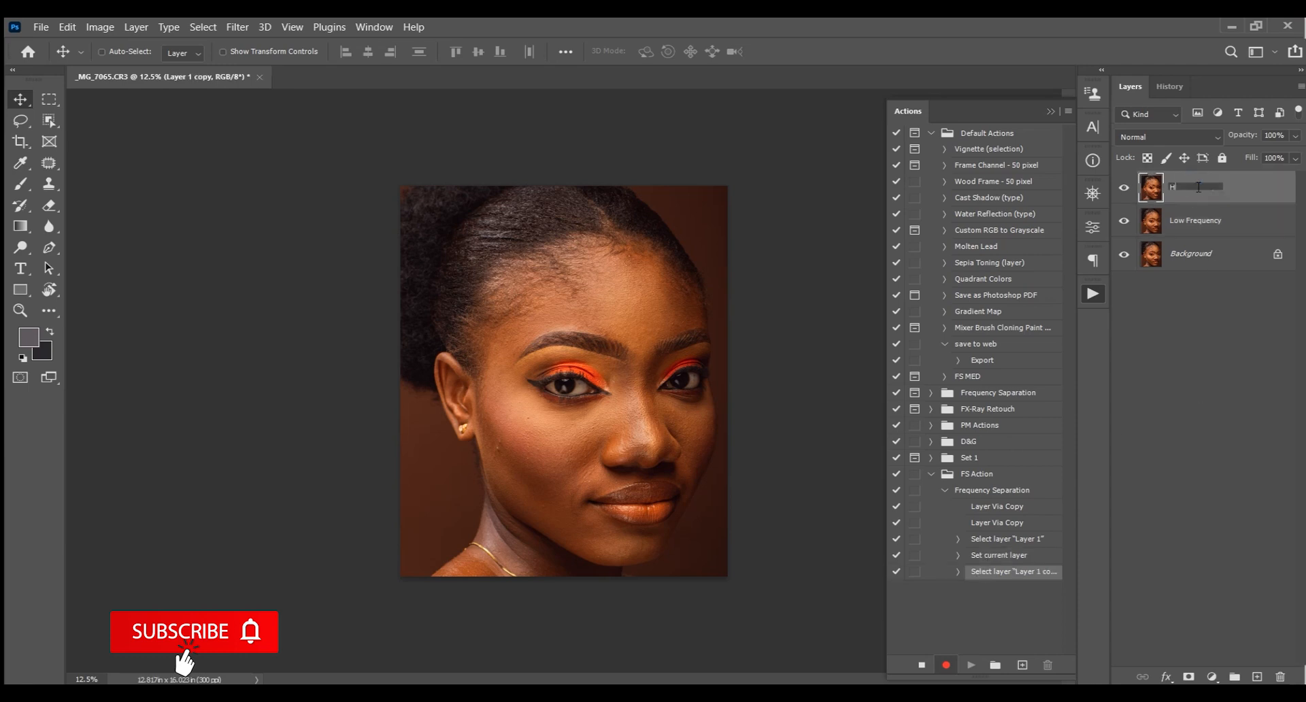
{"action": "type", "text": "igh Frequency"}
{"action": "key", "text": "Return"}
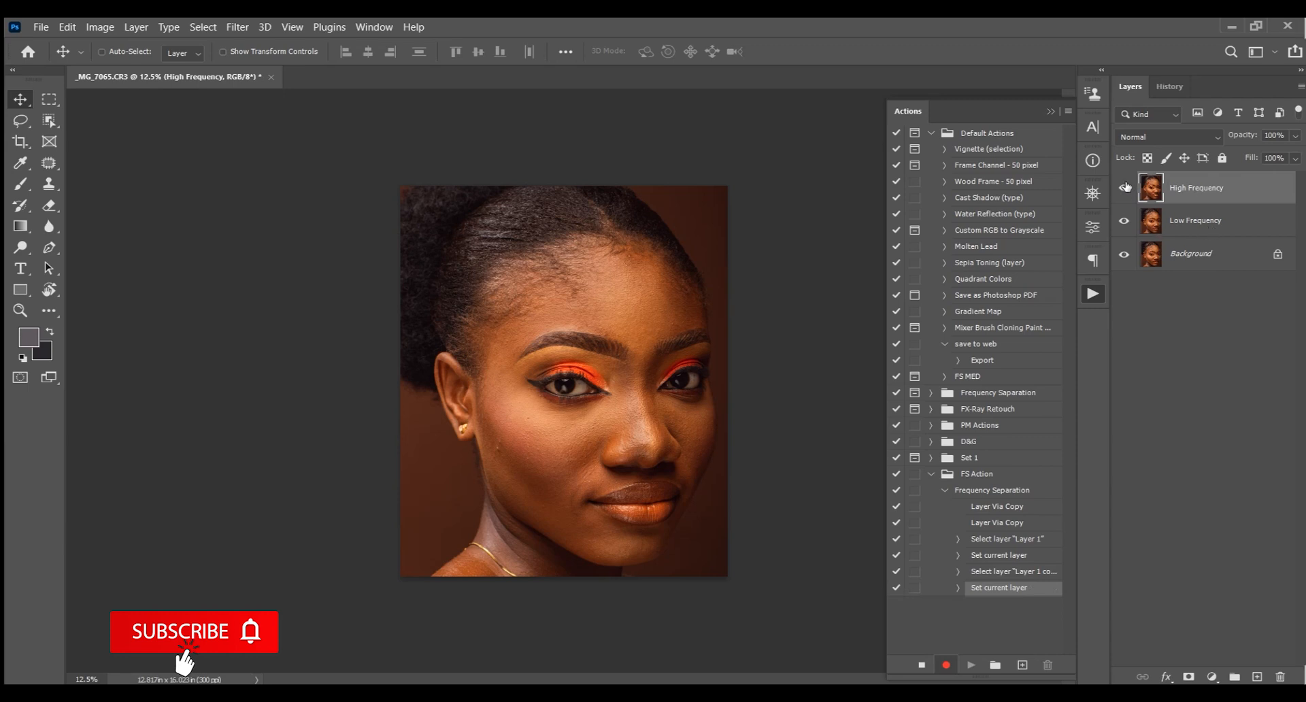
Hide the High Frequency layer and apply a Gaussian Blur with a 5 pixel radius to the Low Frequency layer
{"action": "left_click", "coordinate": [1125, 187]}
{"action": "left_click", "coordinate": [1204, 222]}
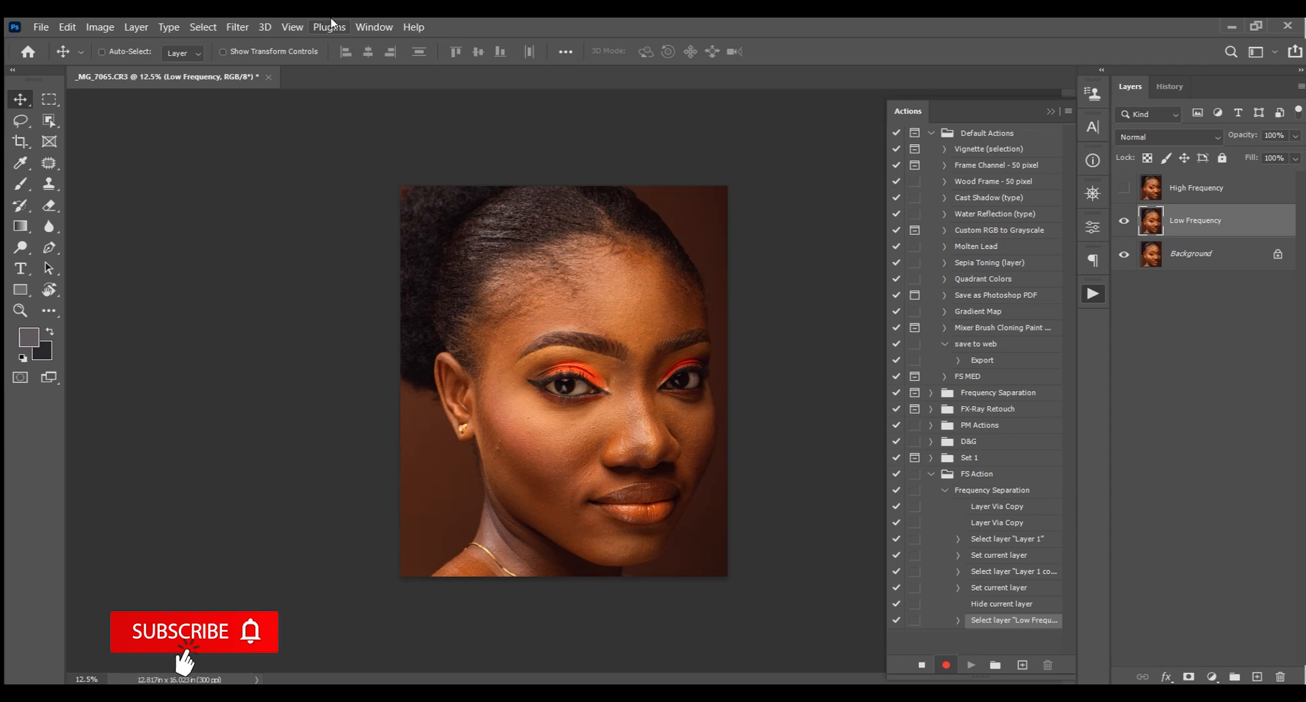
{"action": "left_click", "coordinate": [249, 27]}
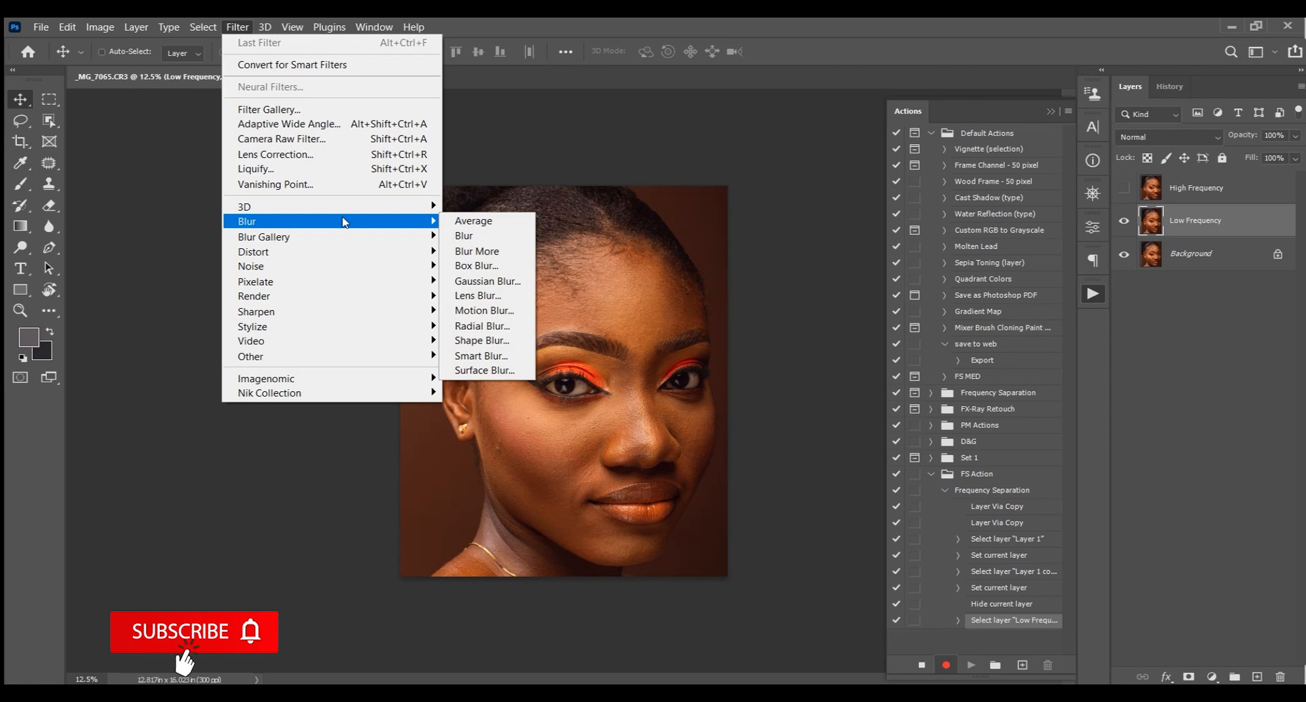
{"action": "left_click", "coordinate": [495, 279]}
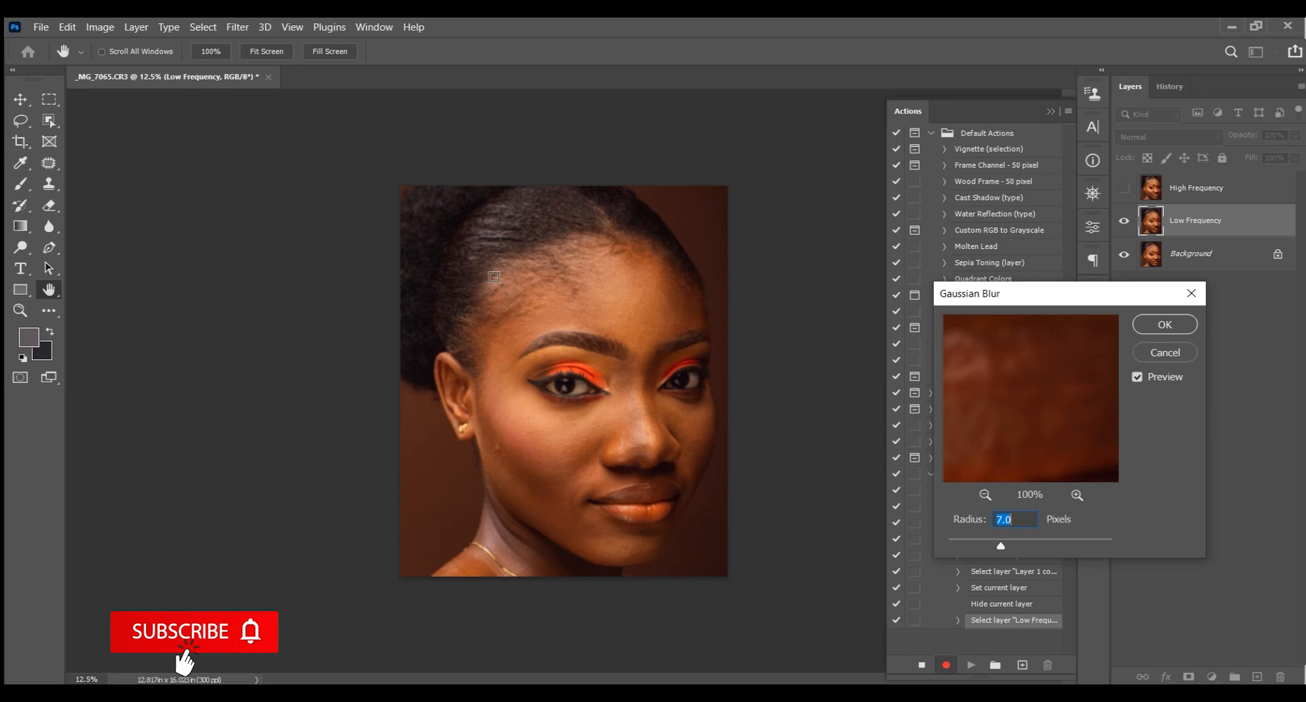
{"action": "type", "text": "5"}
{"action": "left_click", "coordinate": [1172, 330]}
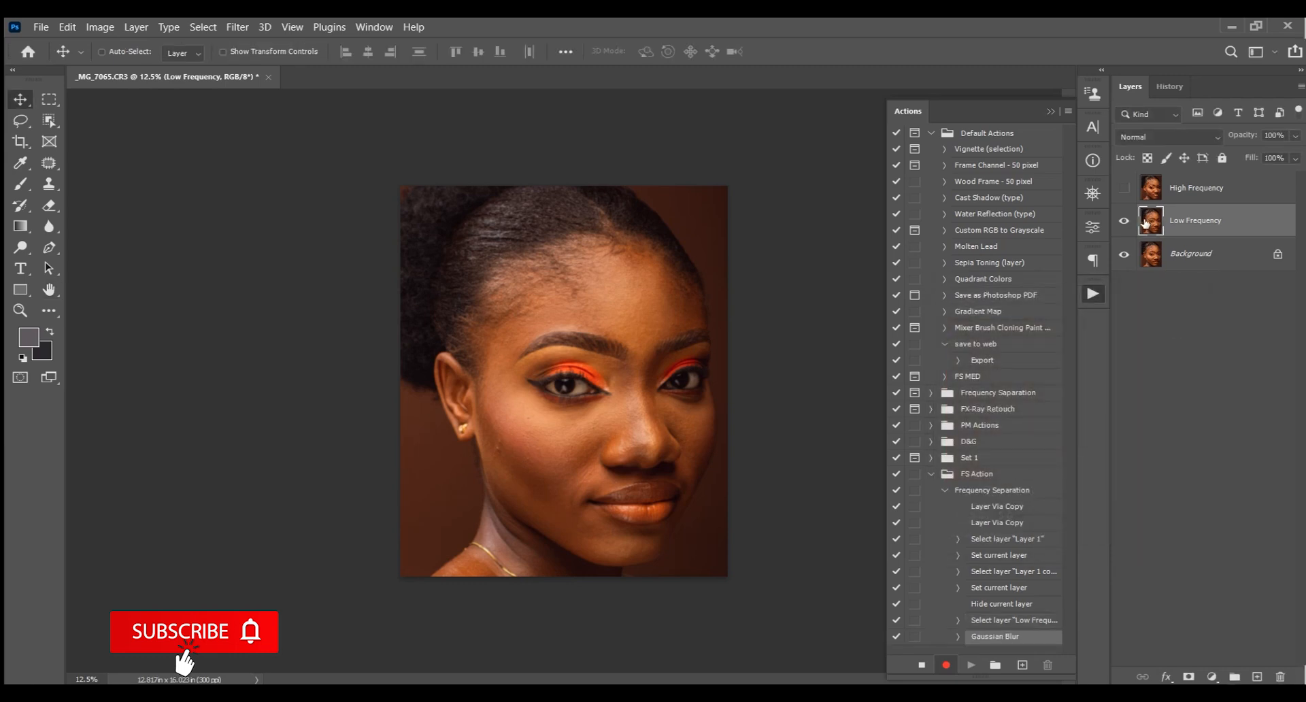
Make the High Frequency layer visible again and select it
{"action": "left_click", "coordinate": [1123, 192]}
{"action": "left_click", "coordinate": [1201, 190]}
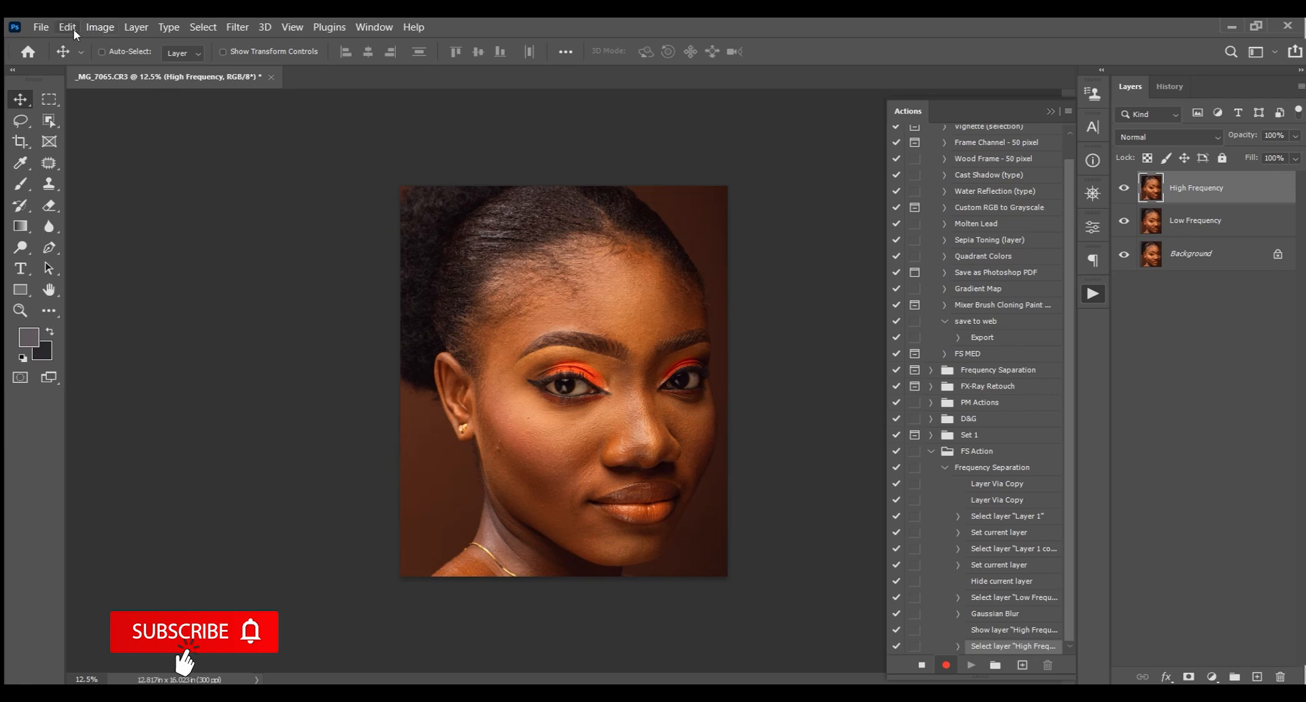
{"action": "left_click", "coordinate": [100, 28]}
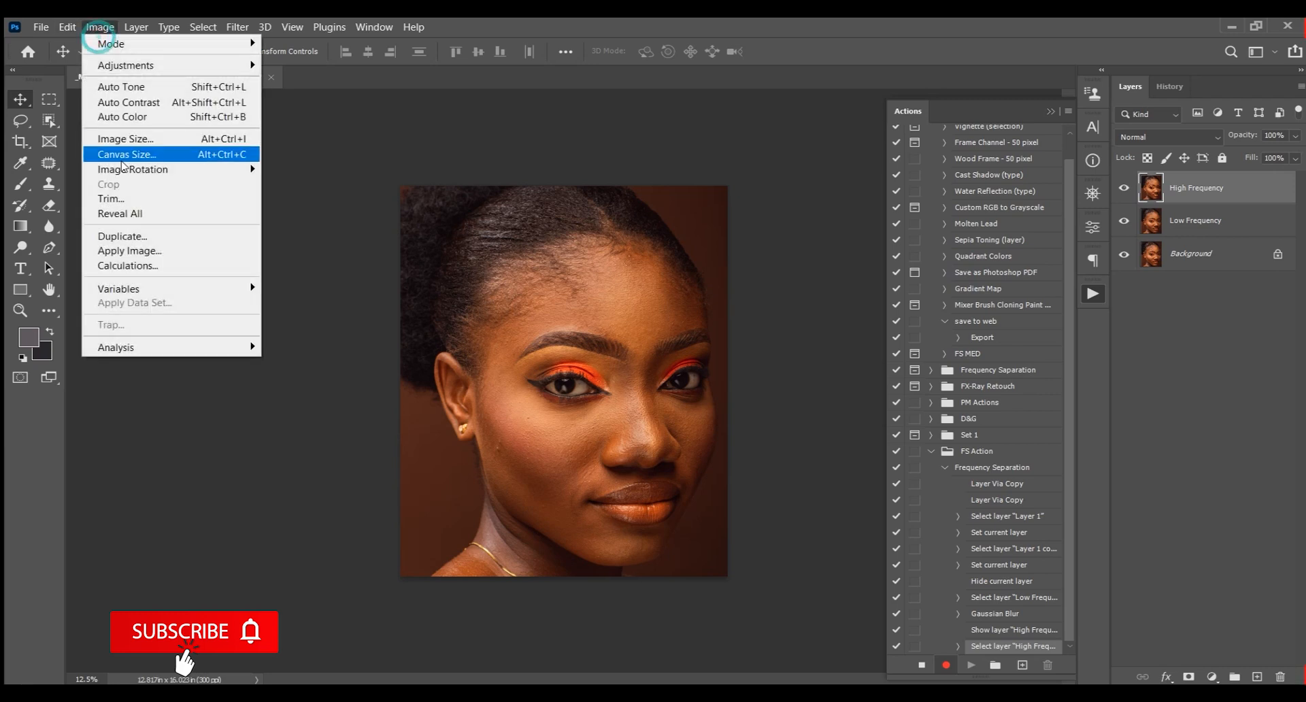
Apply Image to the High Frequency layer from the Low Frequency layer with Subtract blending, scale 2, offset 128, then set its blend mode to Linear Light
{"action": "left_click", "coordinate": [151, 251]}
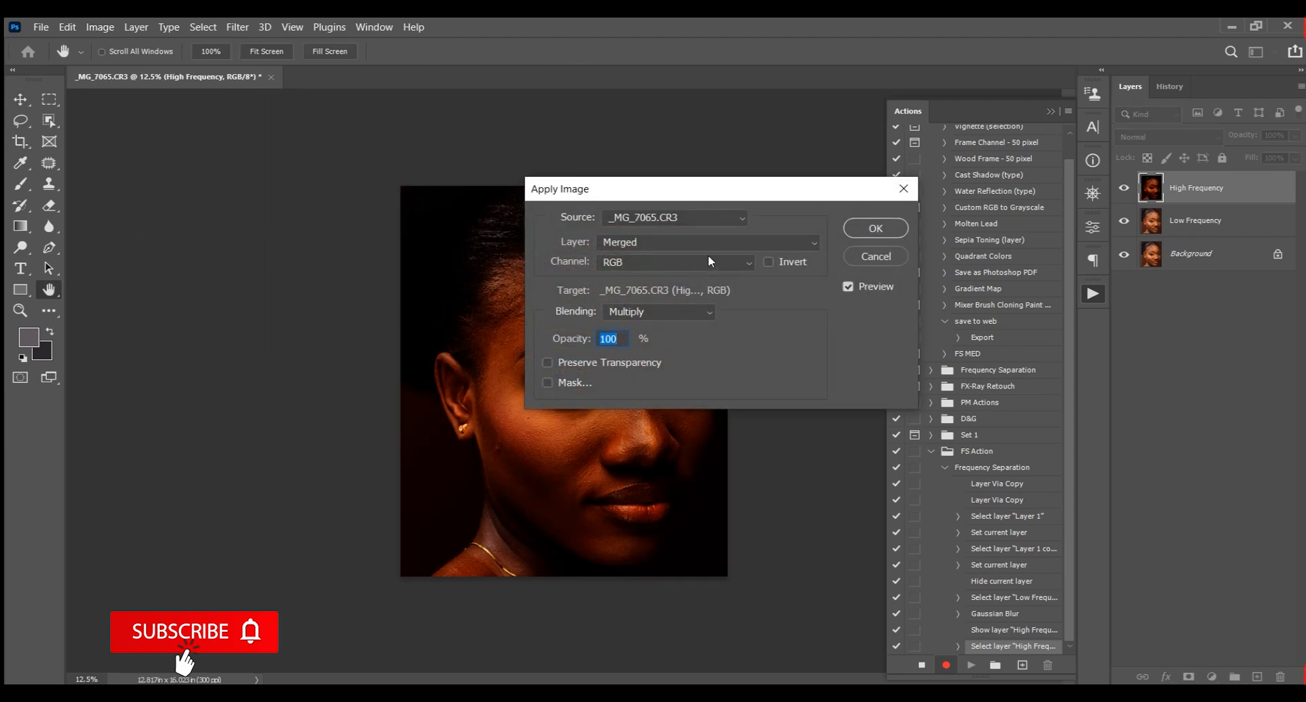
{"action": "left_click", "coordinate": [657, 245]}
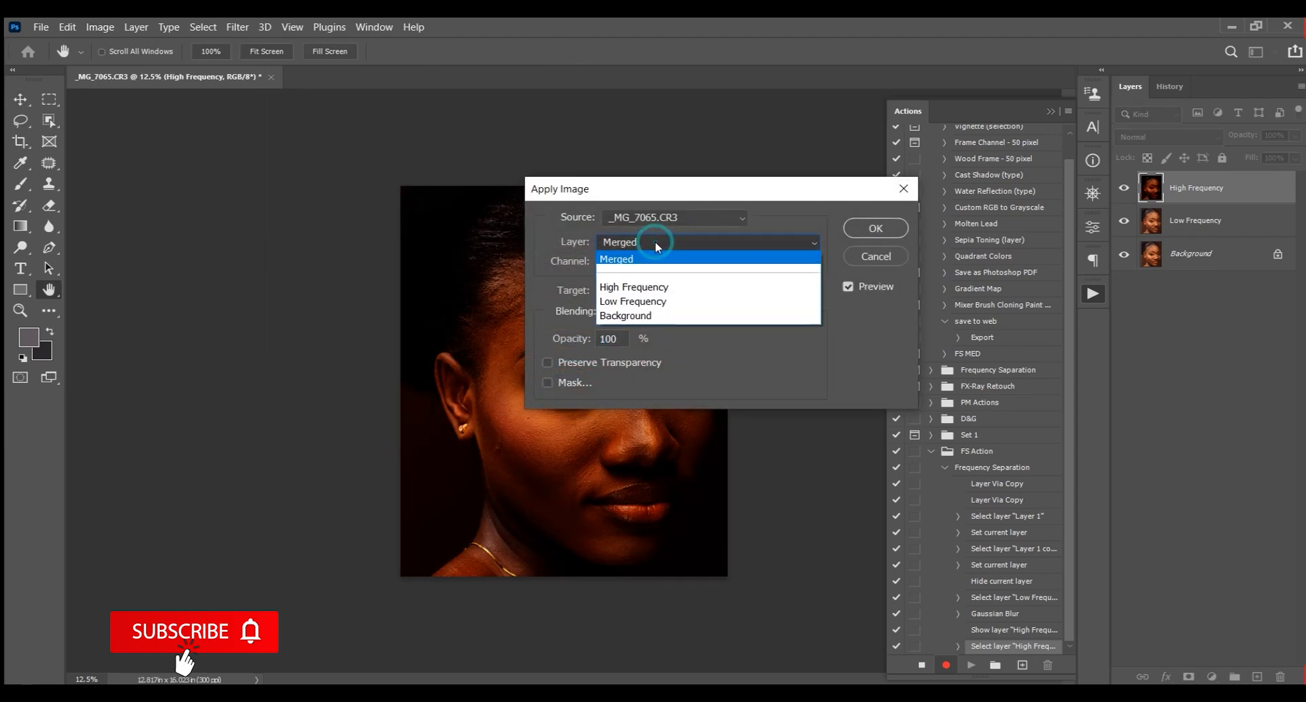
{"action": "left_click", "coordinate": [648, 301]}
{"action": "left_click", "coordinate": [660, 312]}
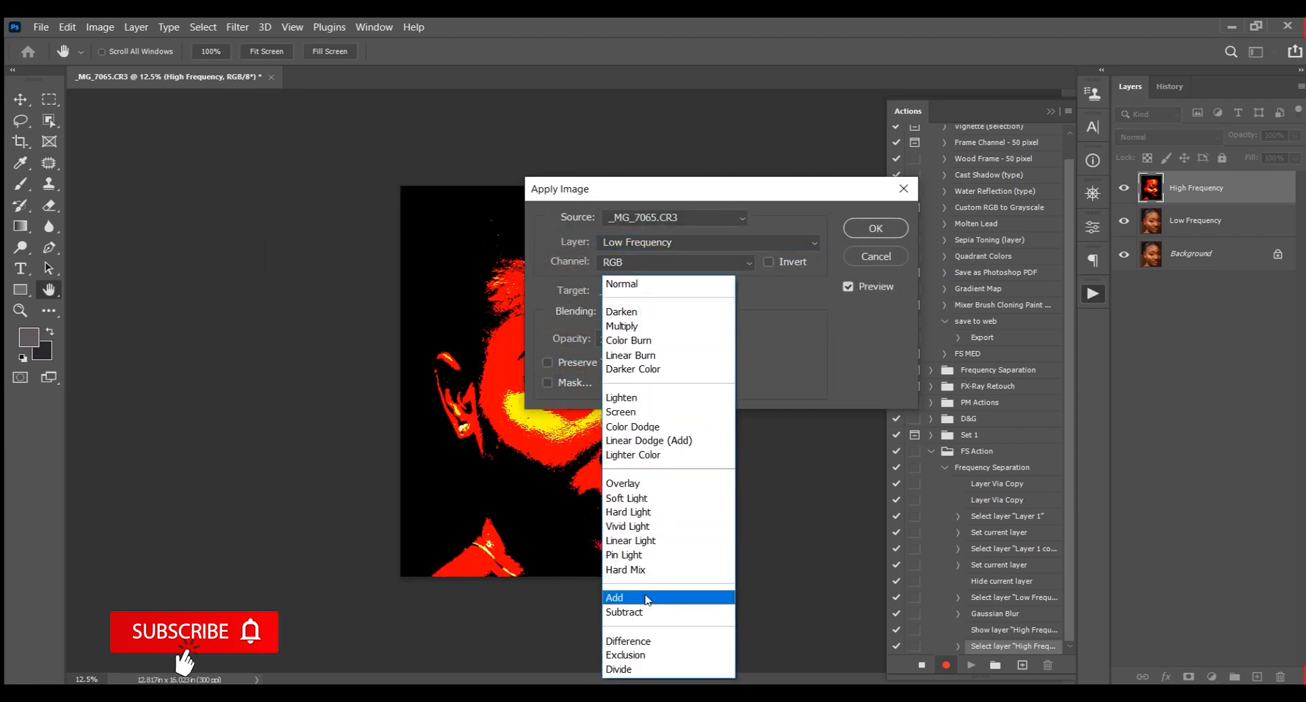
{"action": "left_click", "coordinate": [639, 612]}
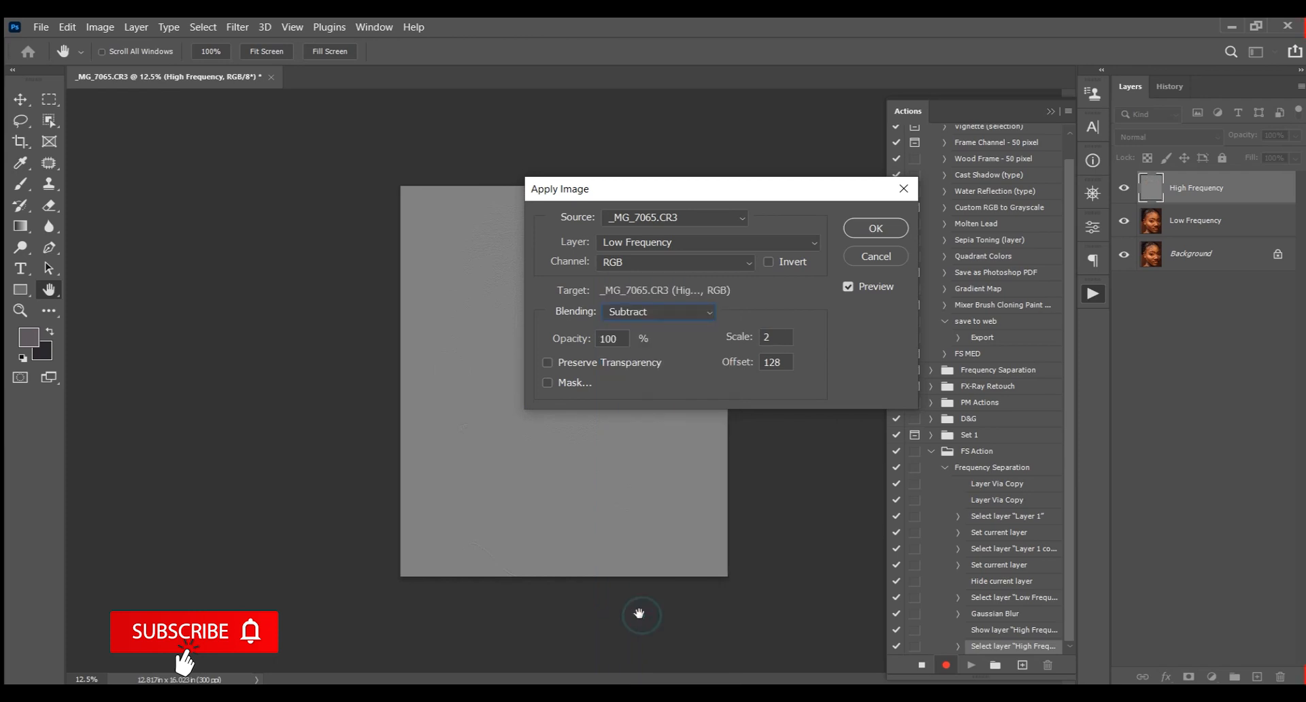
{"action": "left_click", "coordinate": [888, 231]}
{"action": "left_click", "coordinate": [1181, 137]}
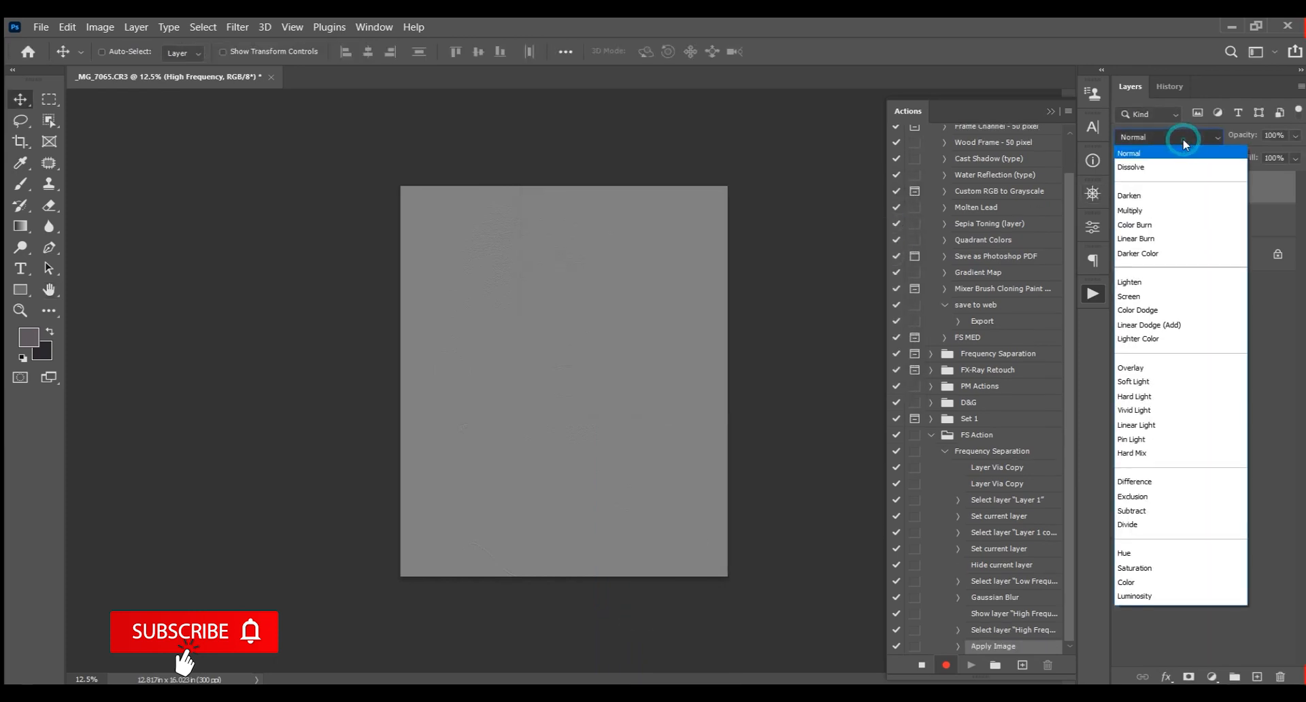
{"action": "left_click", "coordinate": [1154, 425]}
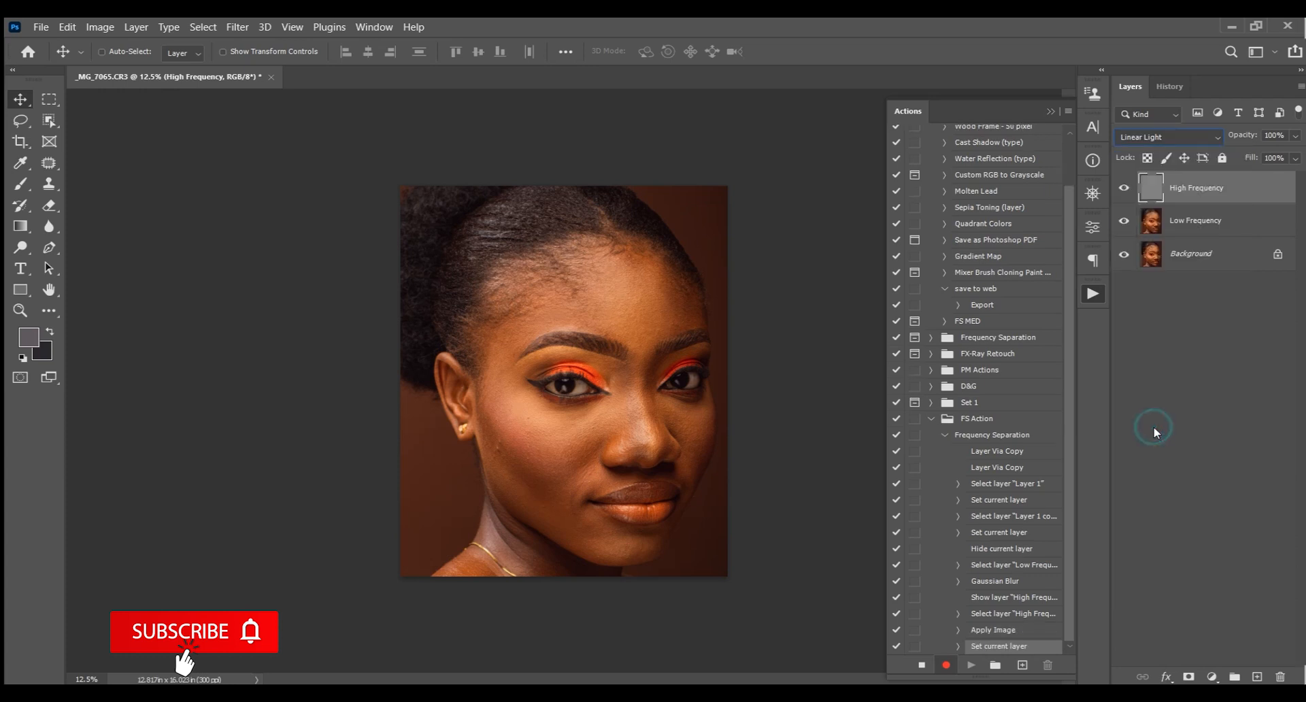
Duplicate the Low Frequency layer and clip the copy to it
{"action": "left_click", "coordinate": [1233, 224]}
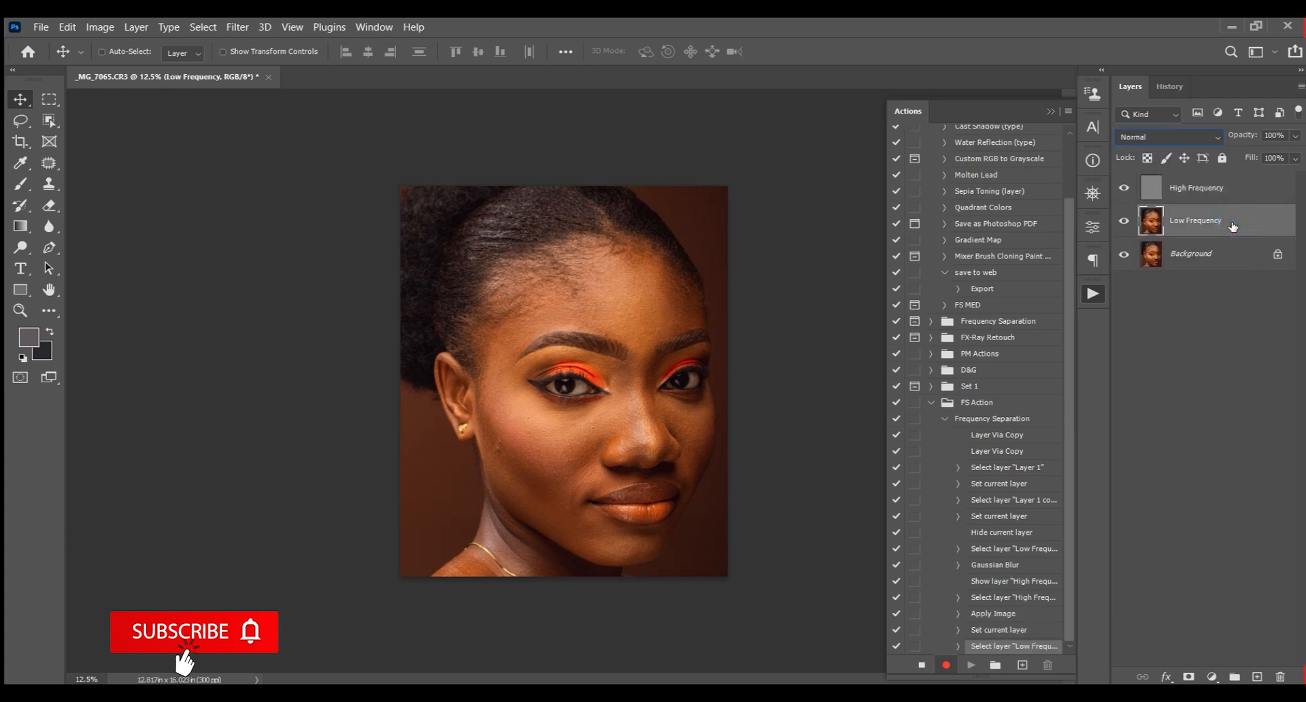
{"action": "key", "text": "ctrl+j"}
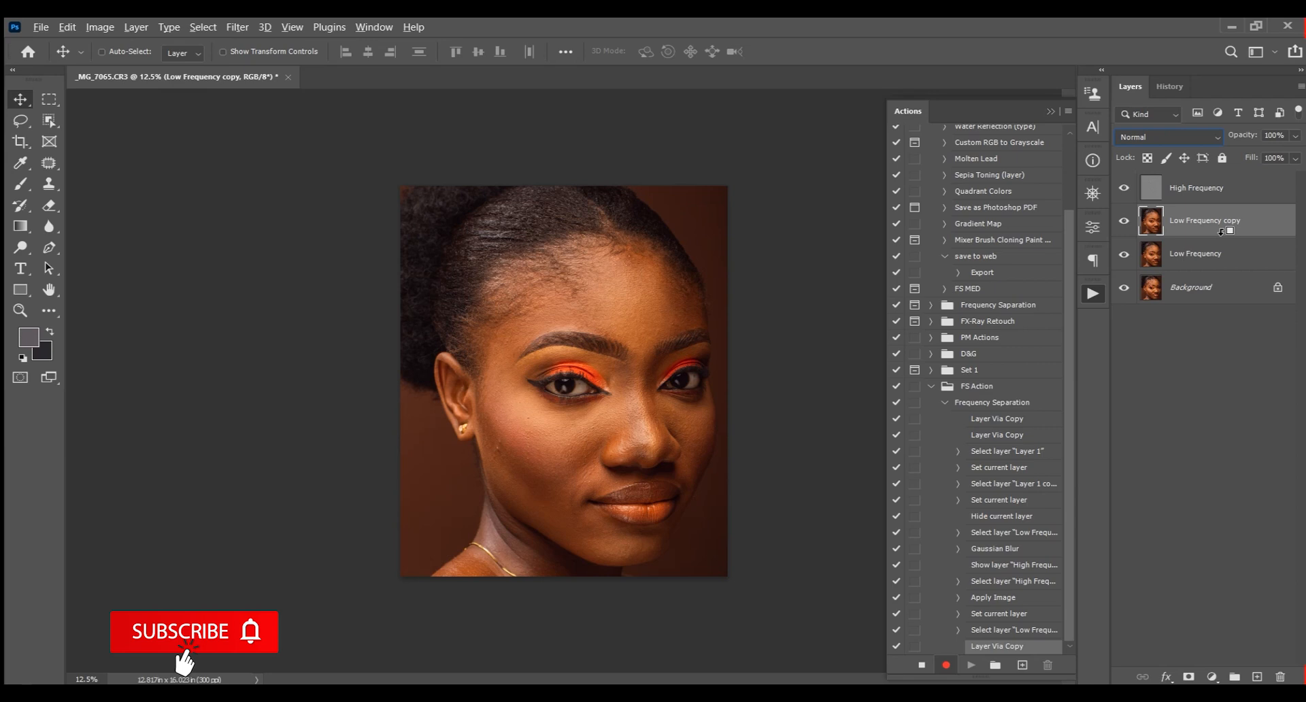
{"action": "left_click", "coordinate": [1210, 232], "text": "alt"}
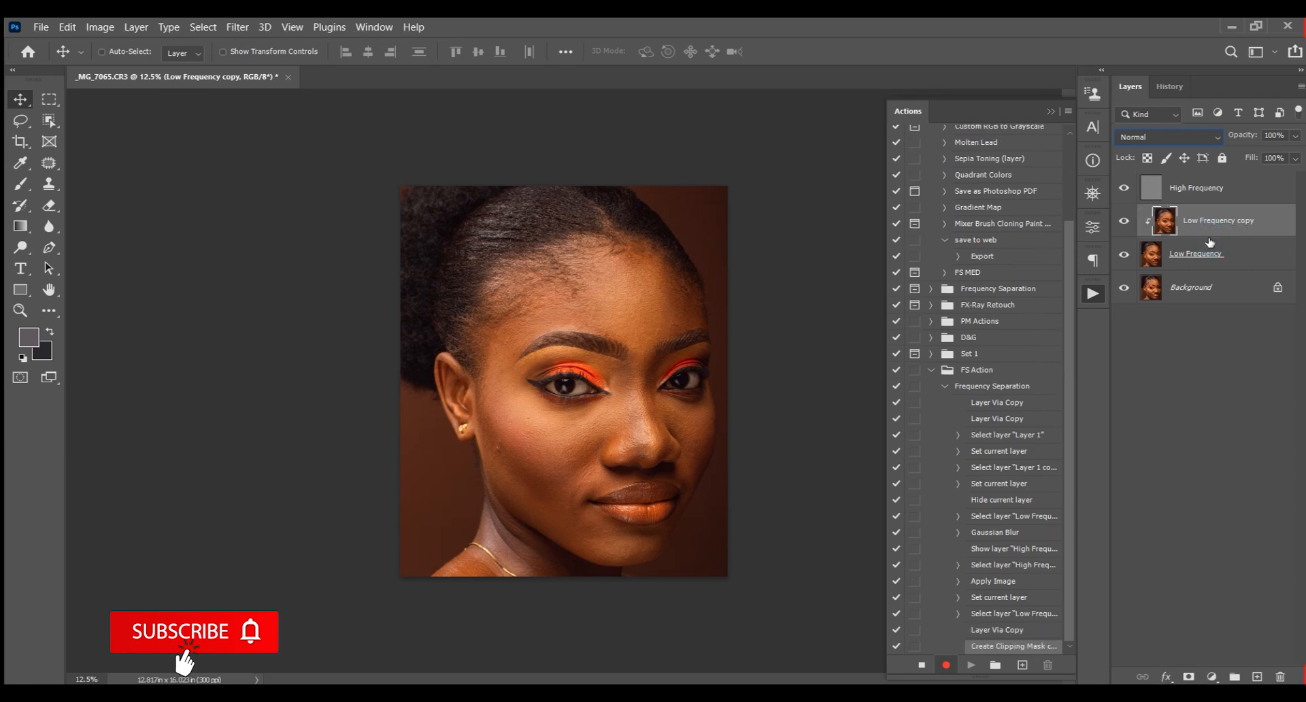
Duplicate the High Frequency layer, clip the copy to it, and set the copy's blend mode to Normal
{"action": "left_click", "coordinate": [1209, 190]}
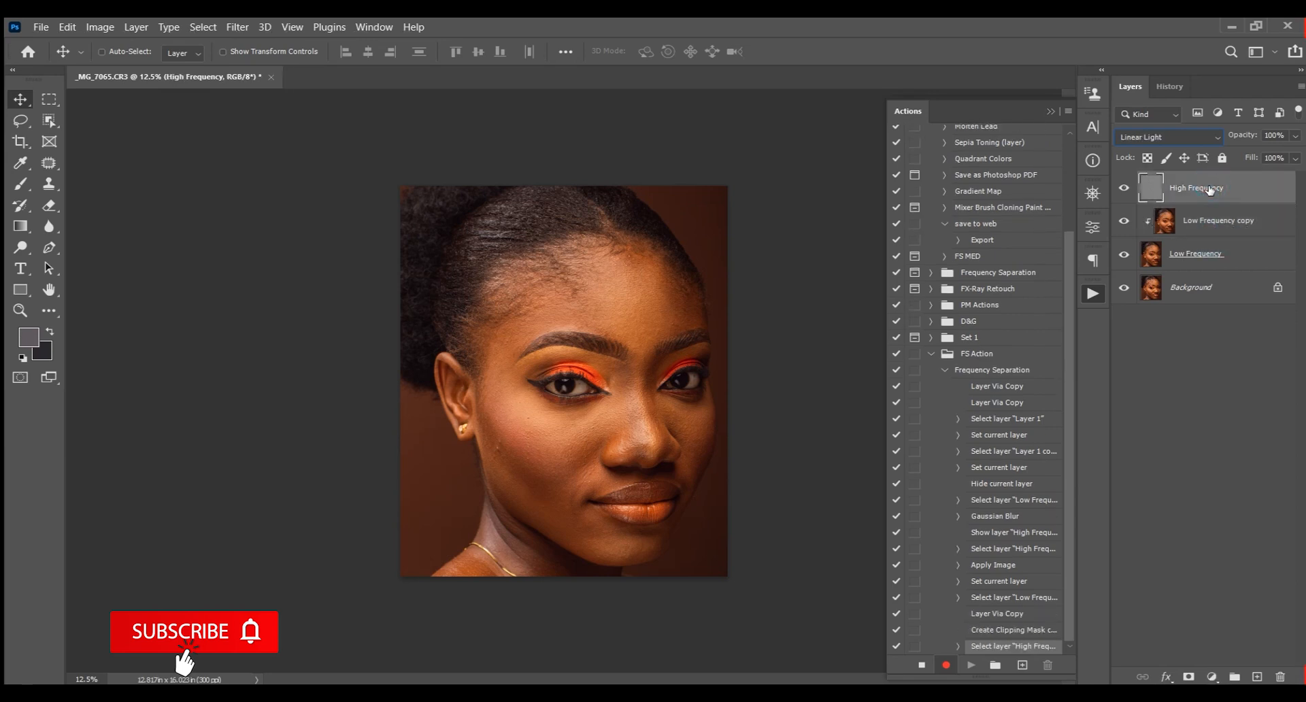
{"action": "key", "text": "ctrl+j"}
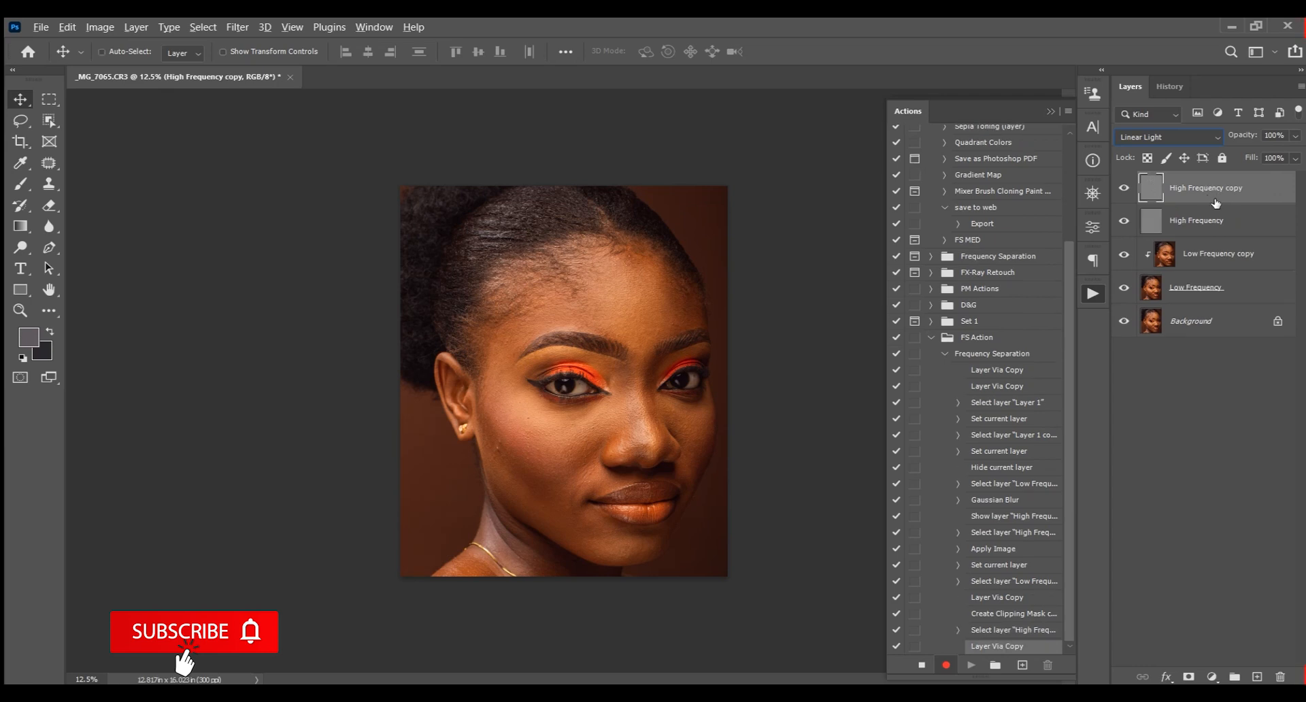
{"action": "left_click", "coordinate": [1216, 204], "text": "alt"}
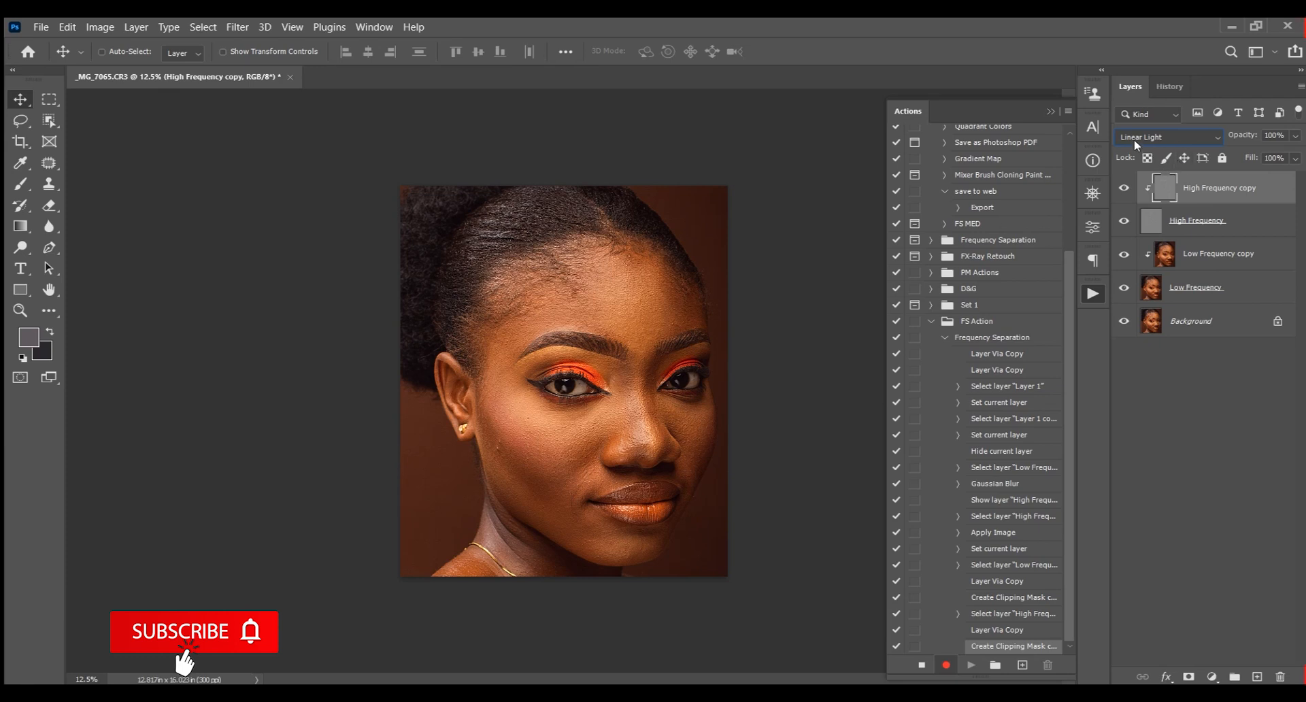
{"action": "left_click", "coordinate": [1165, 139]}
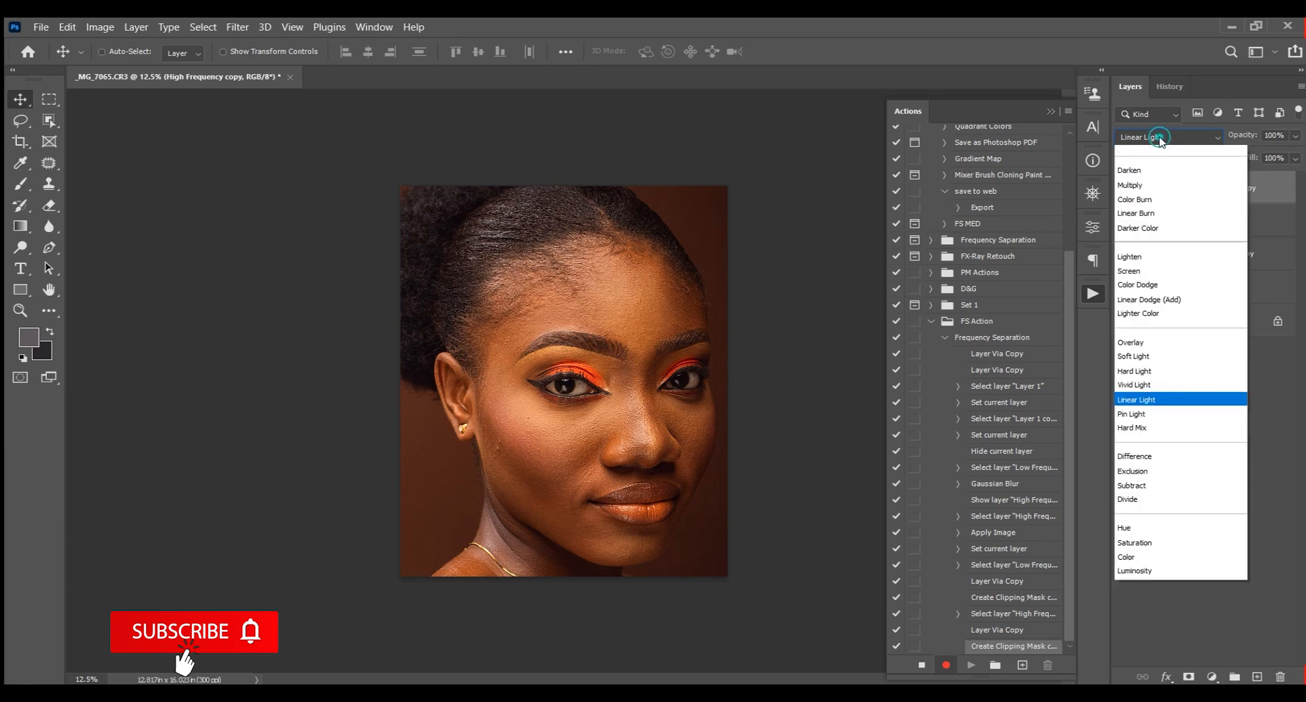
{"action": "left_click", "coordinate": [1142, 155]}
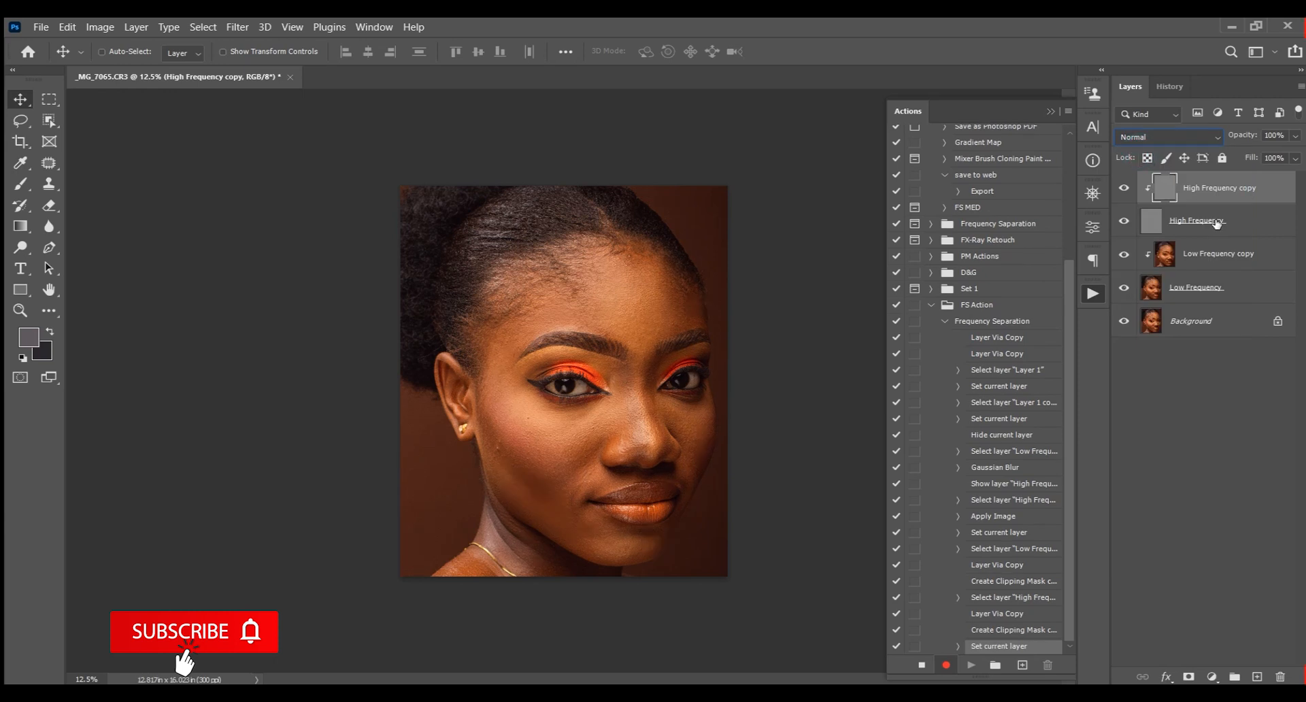
Select the four frequency layers and group them
{"action": "left_click", "coordinate": [1201, 291], "text": "shift"}
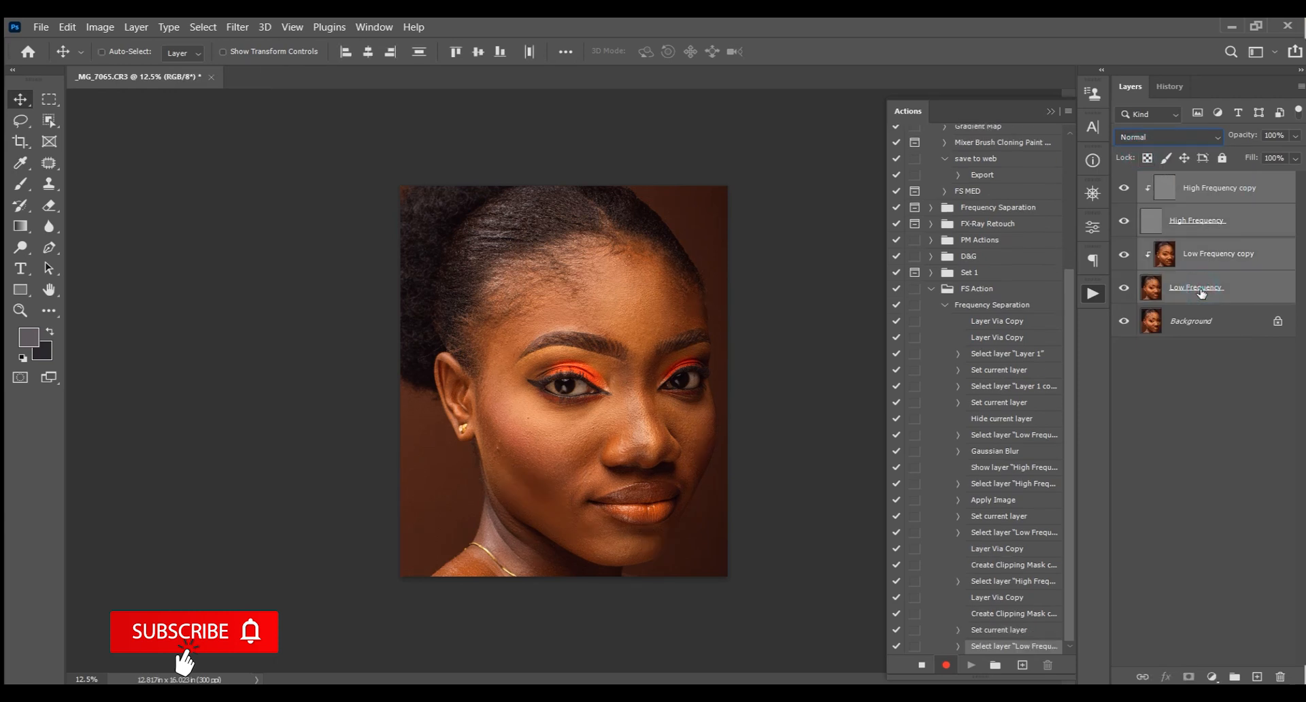
{"action": "left_click", "coordinate": [1218, 196]}
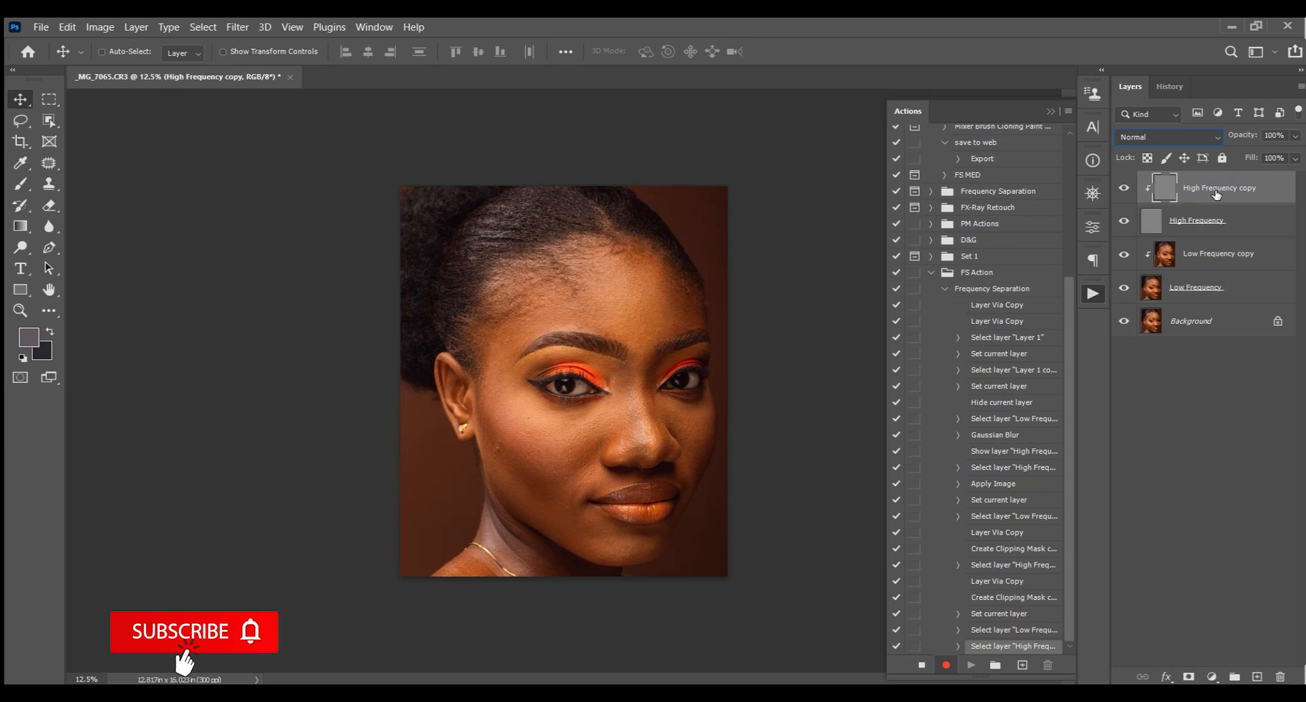
{"action": "left_click", "coordinate": [1217, 296], "text": "shift"}
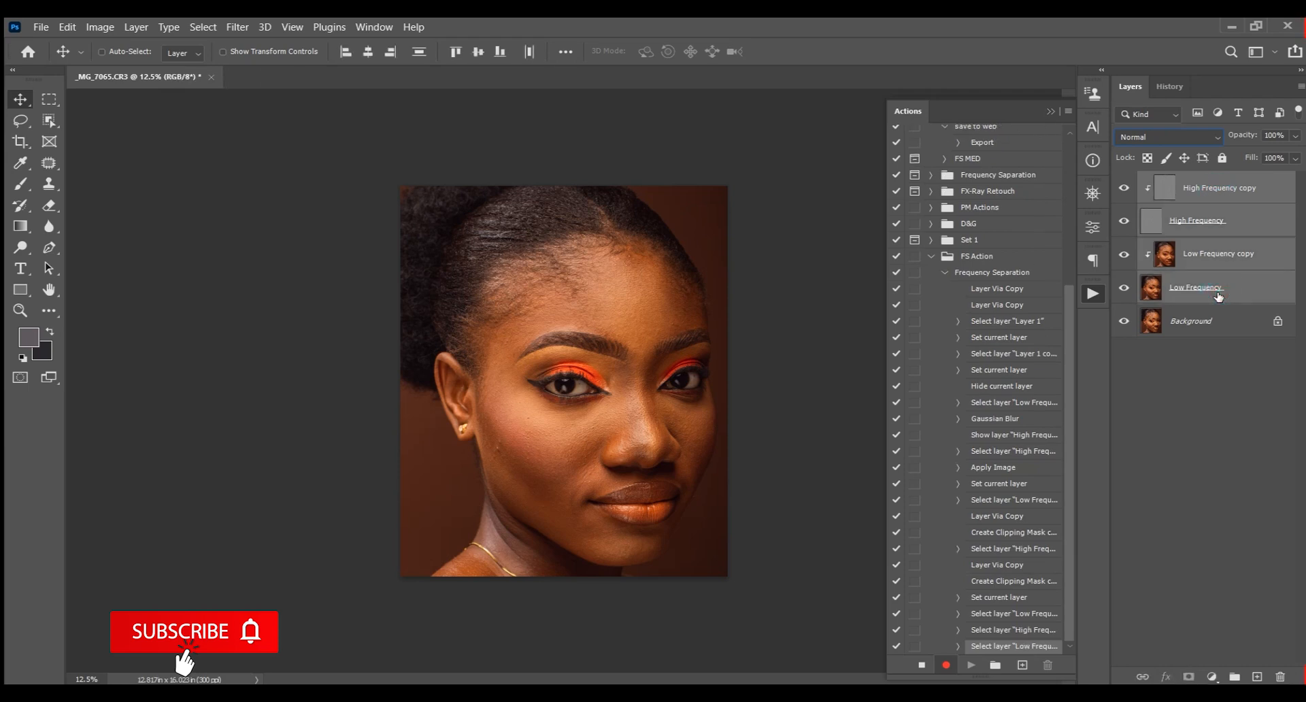
{"action": "key", "text": "ctrl"}
{"action": "key", "text": "ctrl+g"}
Rename the new group FS
{"action": "left_click", "coordinate": [1182, 181]}
{"action": "double_click", "coordinate": [1182, 181]}
{"action": "type", "text": "F"}
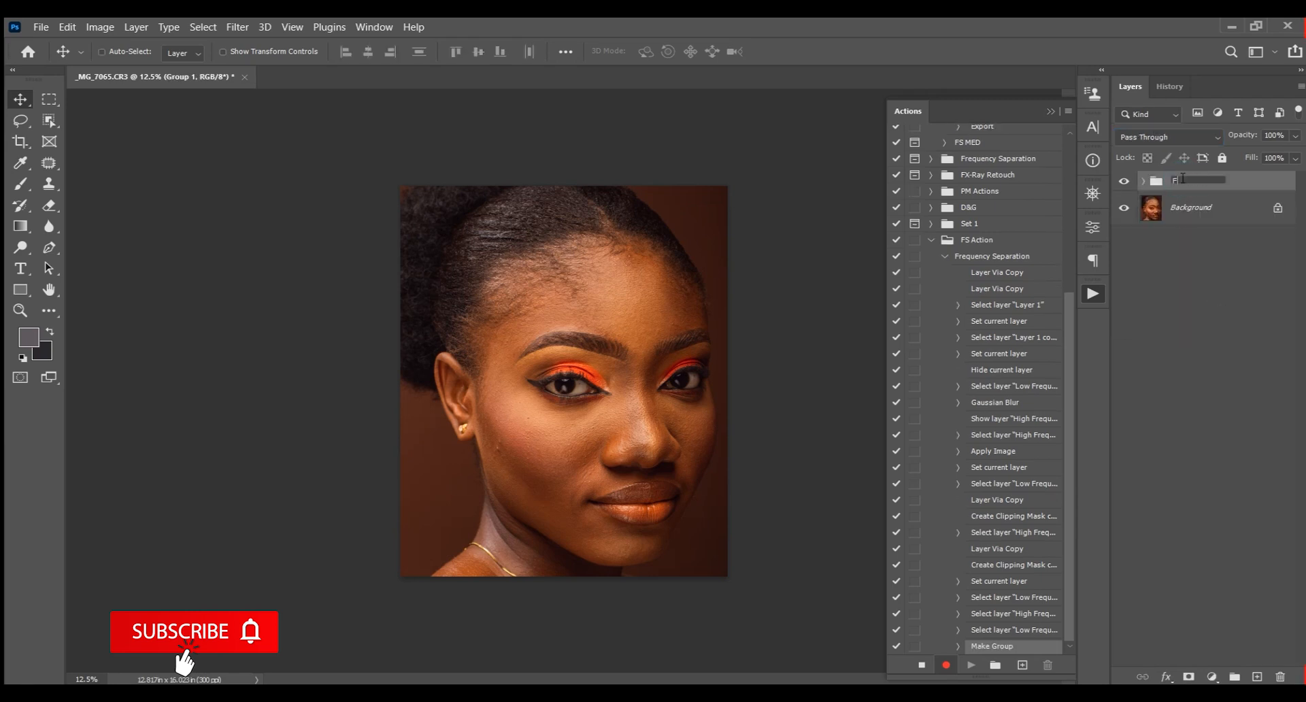
{"action": "type", "text": "S"}
{"action": "key", "text": "Return"}
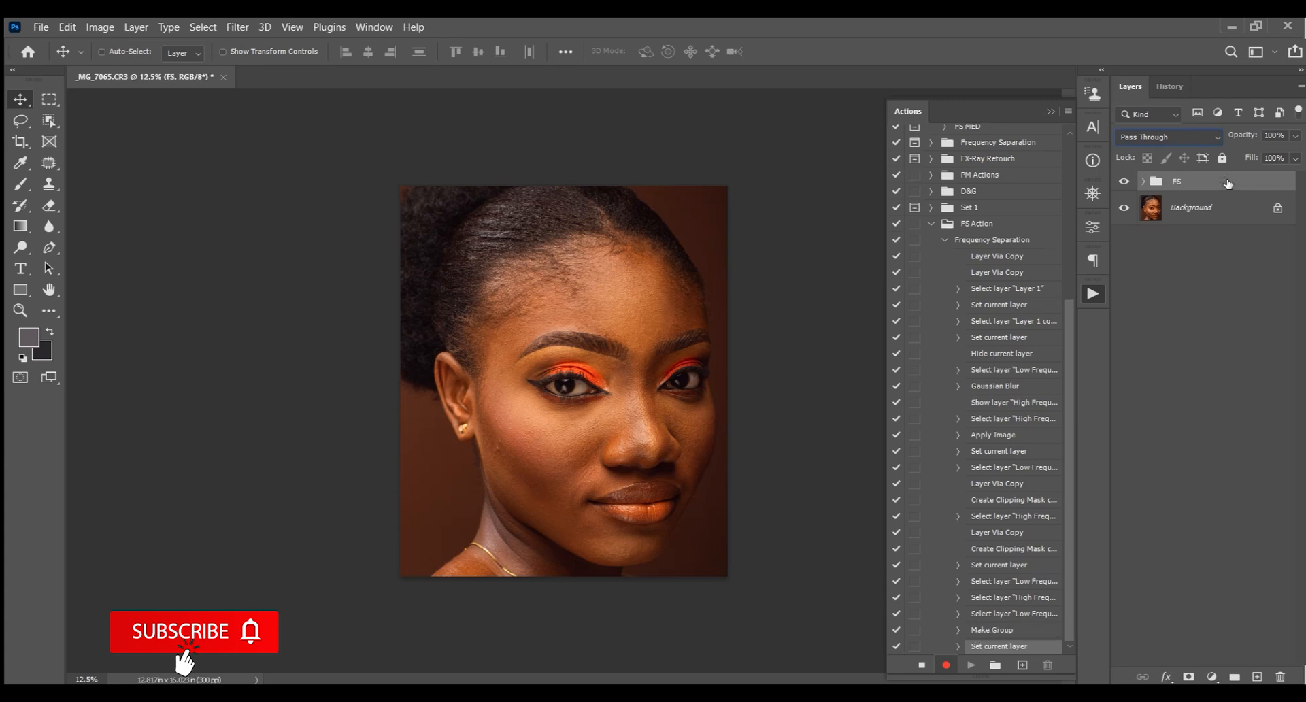
Select the Low Frequency copy layer inside the FS group and switch to the Mixer Brush tool
{"action": "left_click", "coordinate": [1144, 181]}
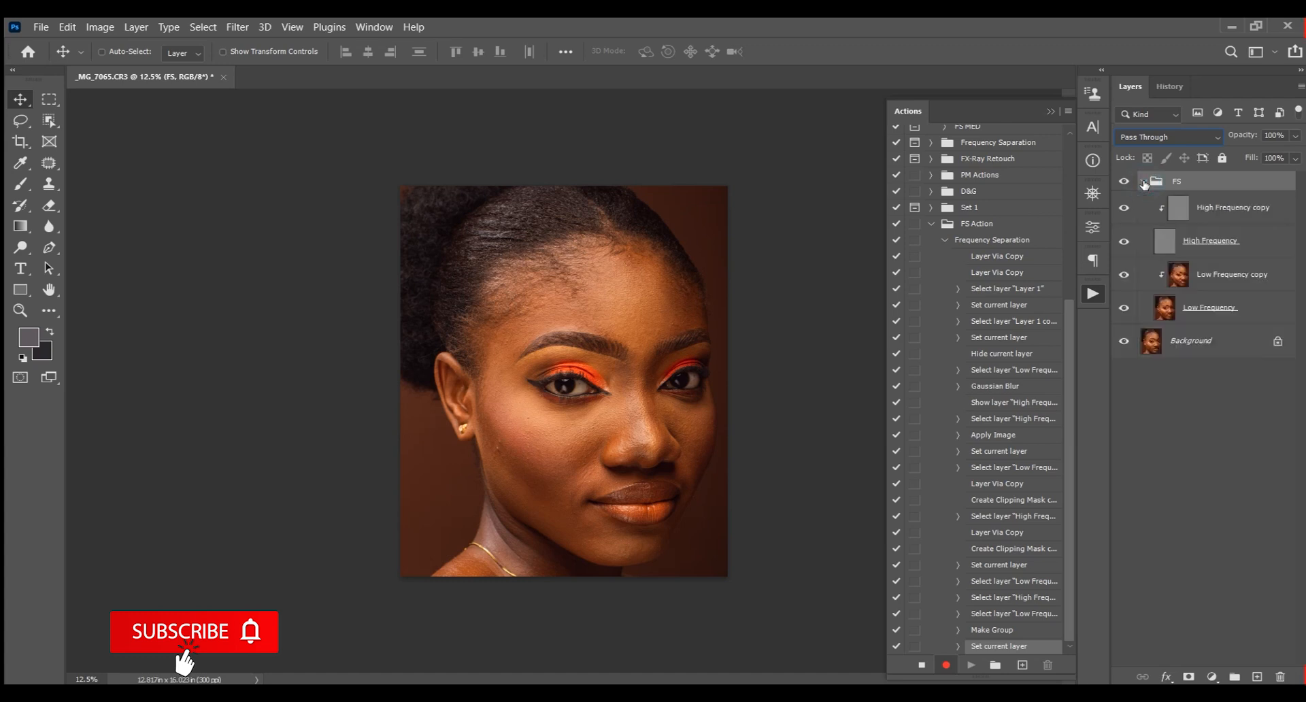
{"action": "left_click", "coordinate": [1218, 279]}
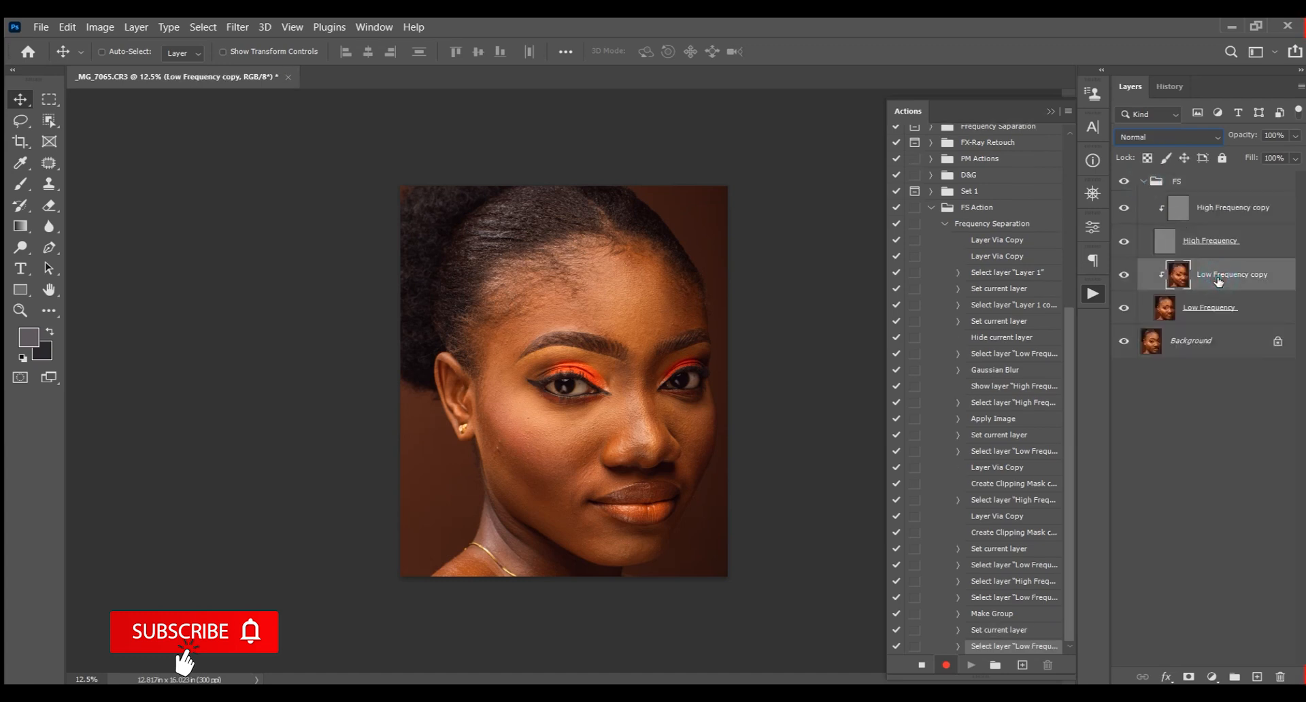
{"action": "left_click", "coordinate": [20, 183]}
{"action": "left_click", "coordinate": [95, 228]}
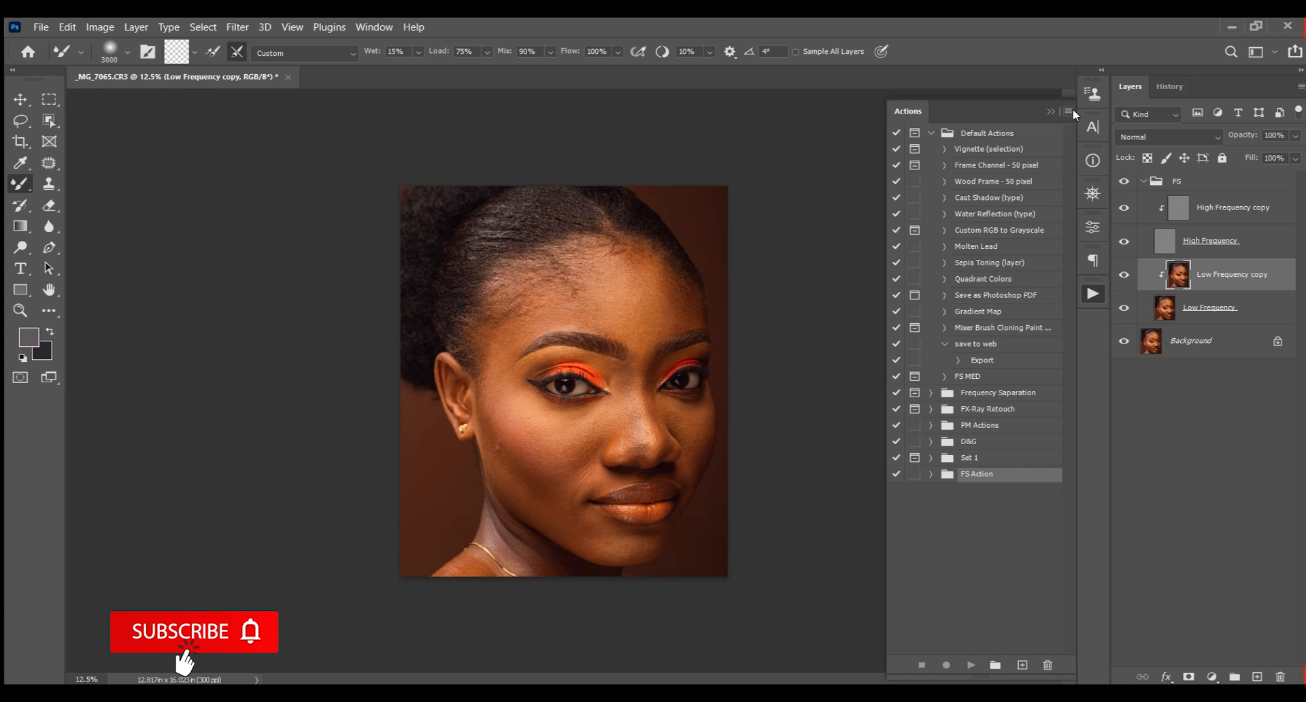
Save the FS Action set as FS Action in the Actions folder on the Desktop
{"action": "left_click", "coordinate": [1069, 111]}
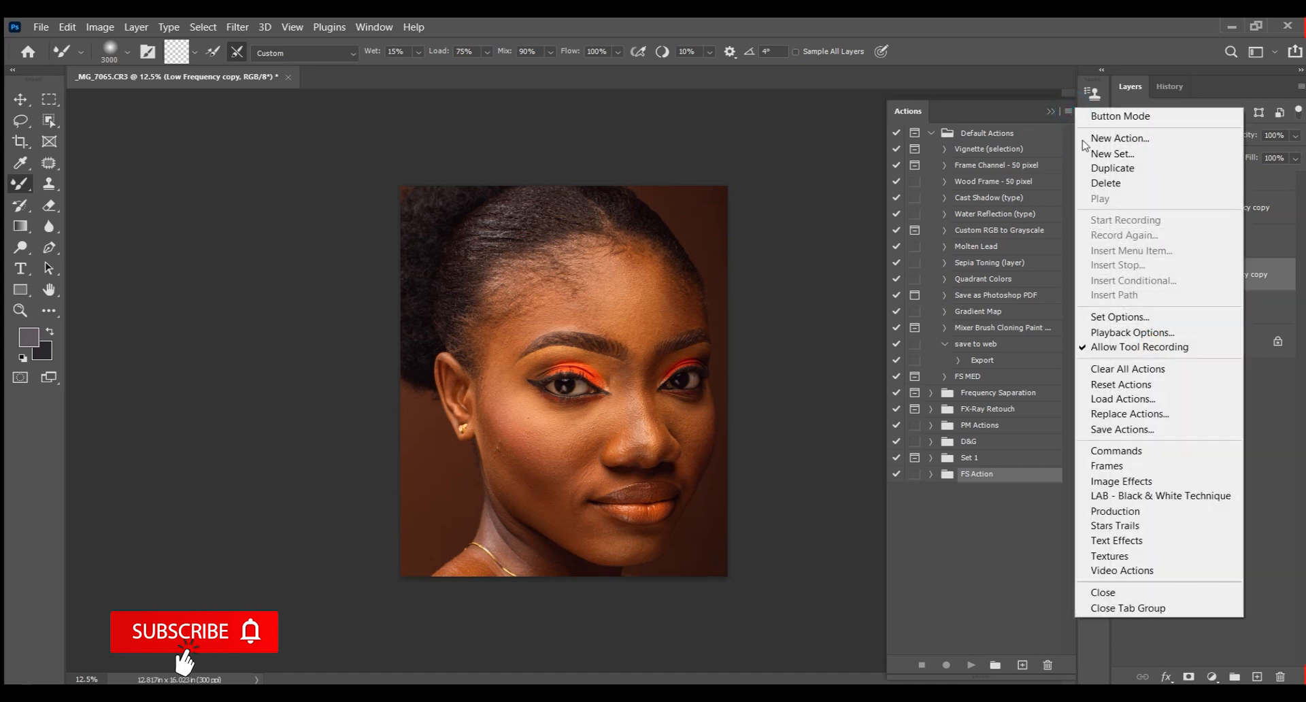
{"action": "left_click", "coordinate": [1128, 430]}
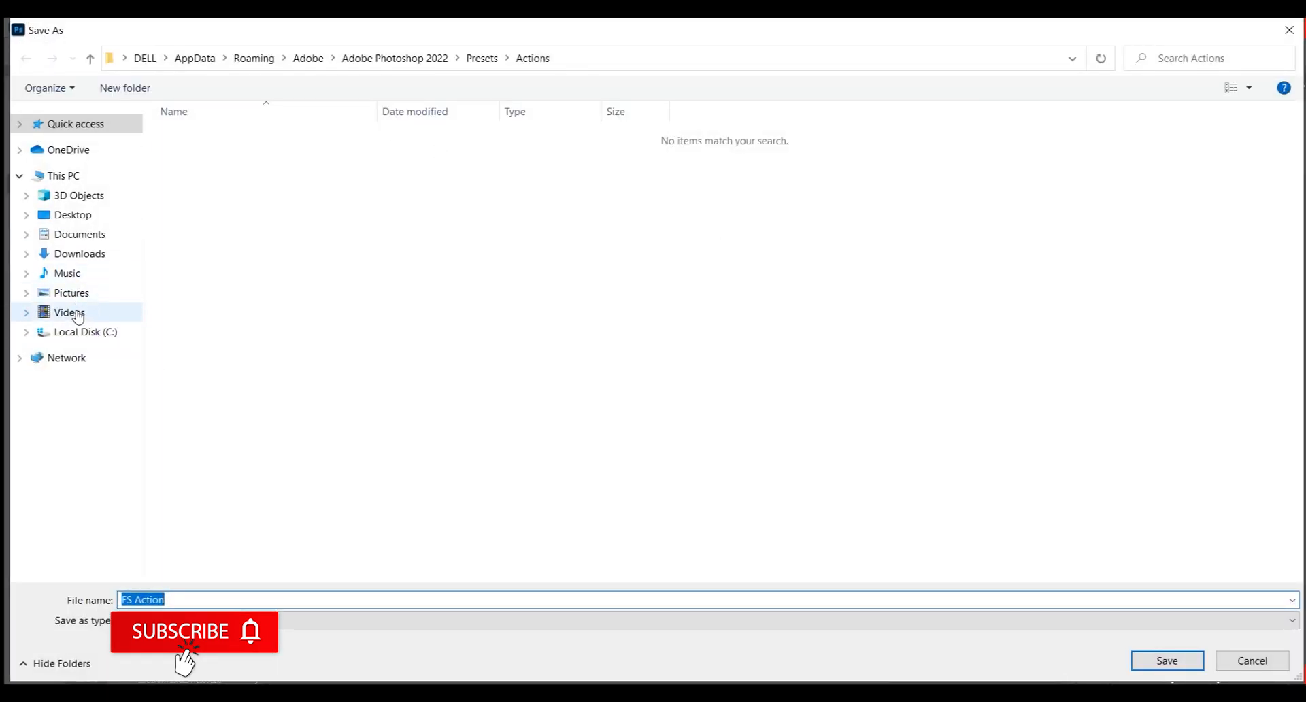
{"action": "left_click", "coordinate": [74, 215]}
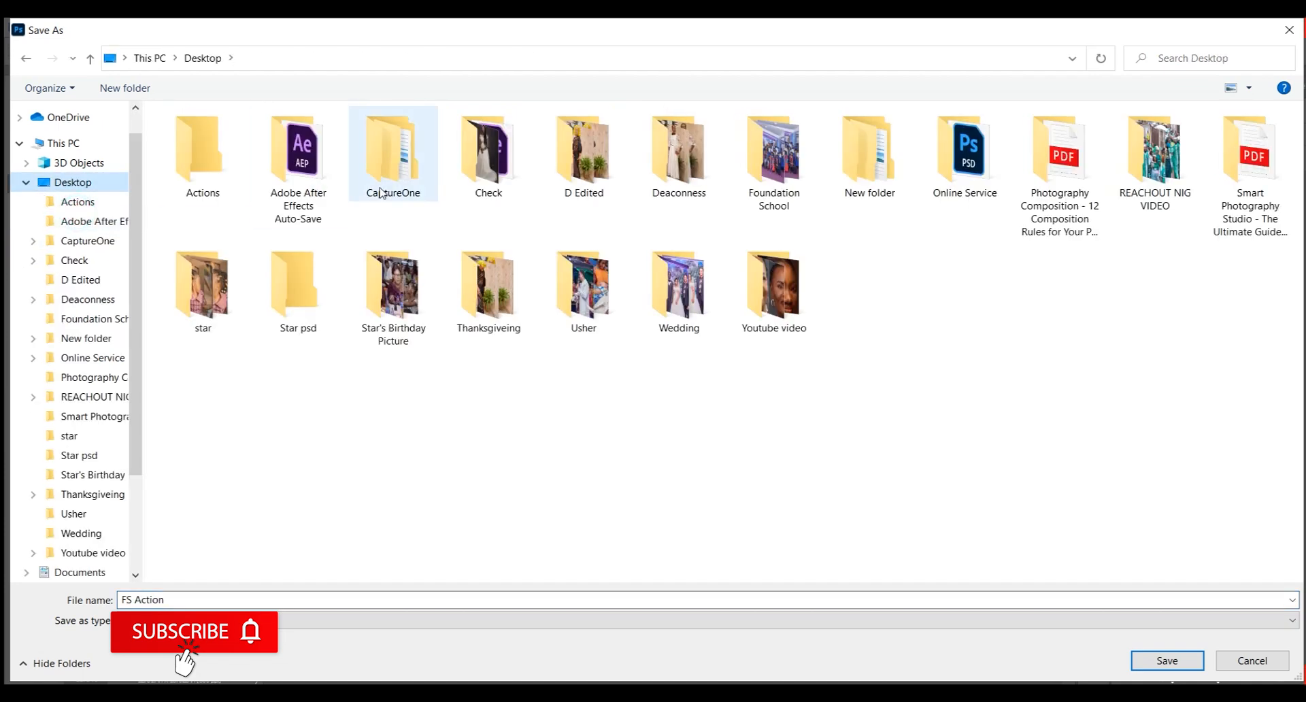
{"action": "double_click", "coordinate": [748, 313]}
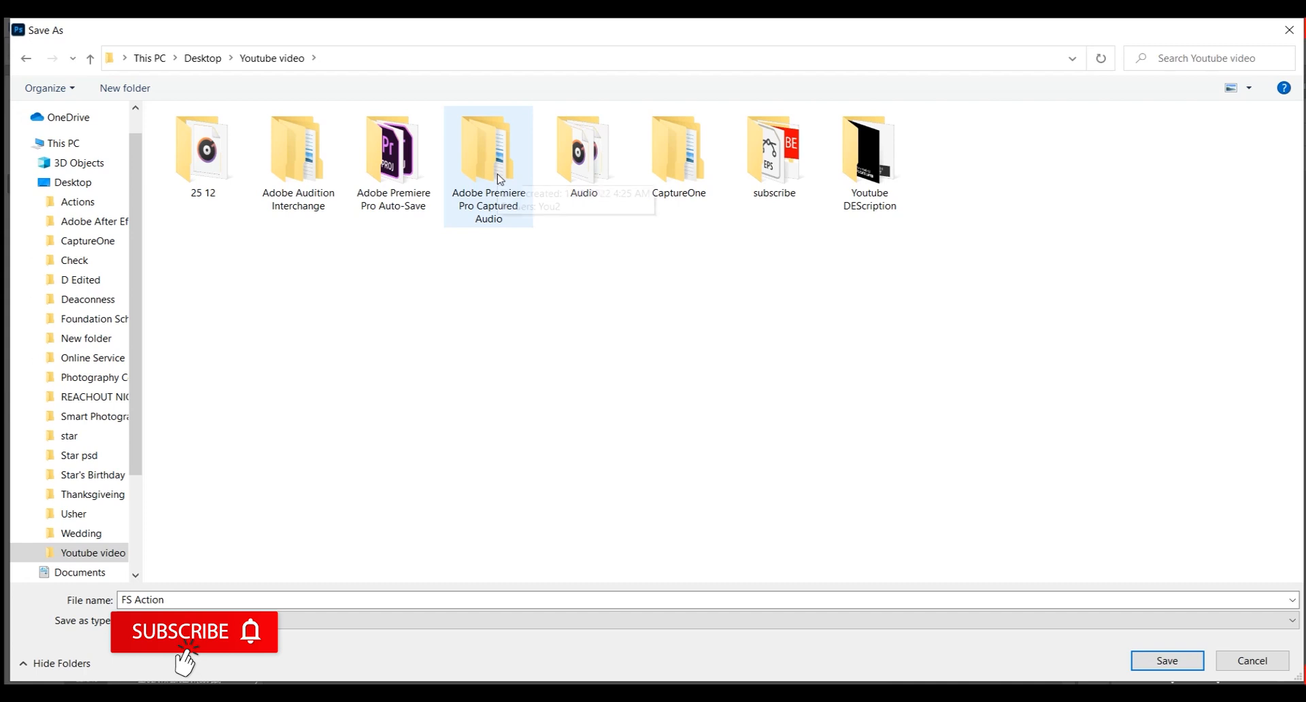
{"action": "left_click", "coordinate": [204, 60]}
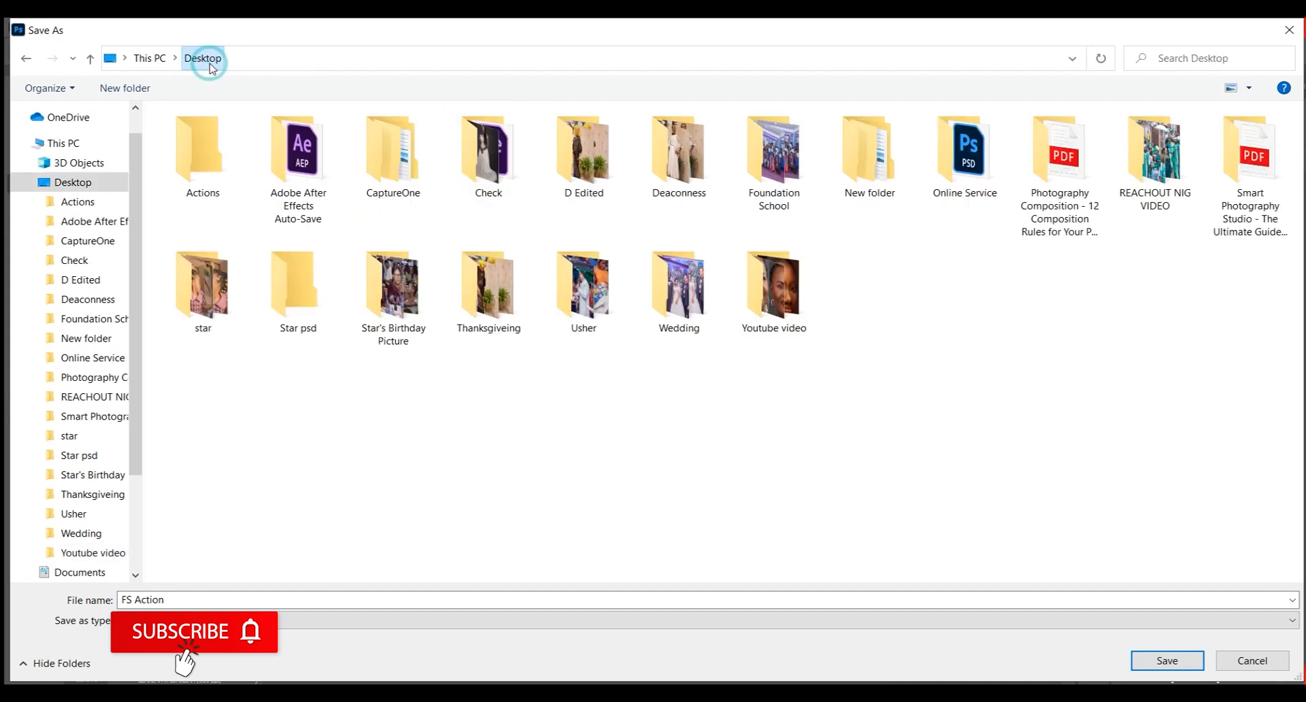
{"action": "double_click", "coordinate": [204, 162]}
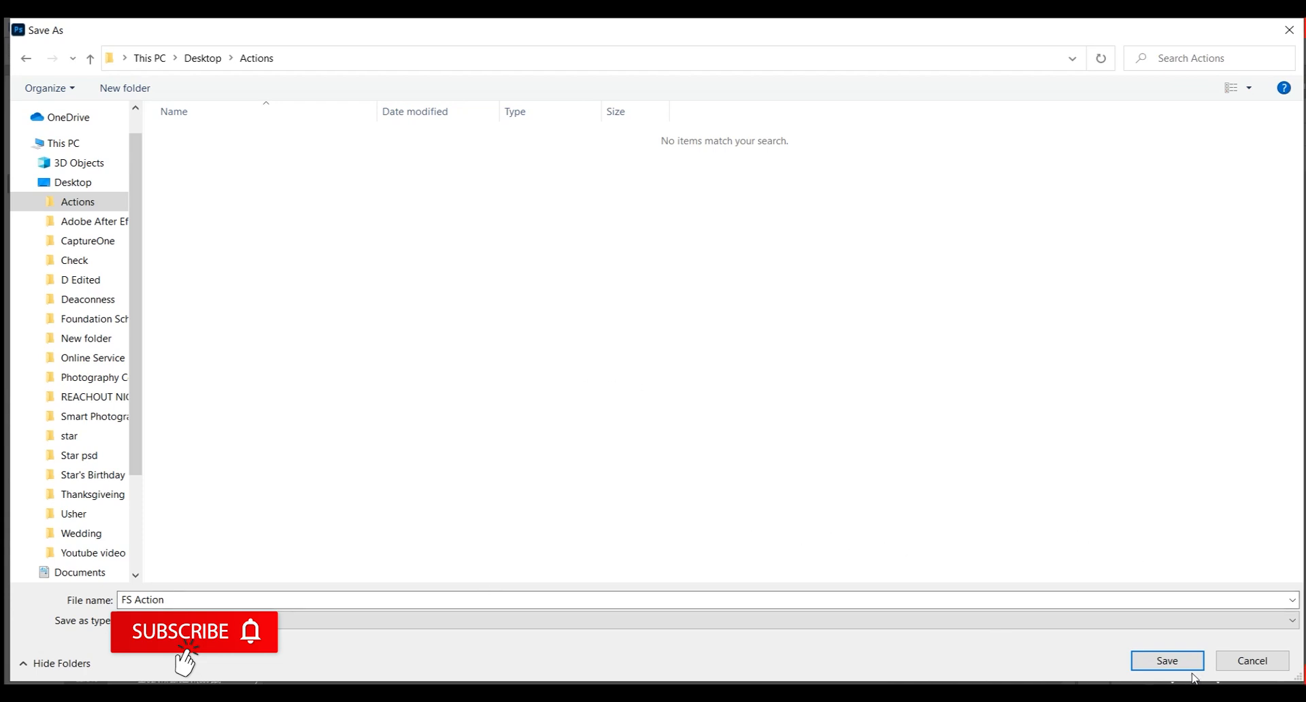
{"action": "left_click", "coordinate": [1171, 657]}
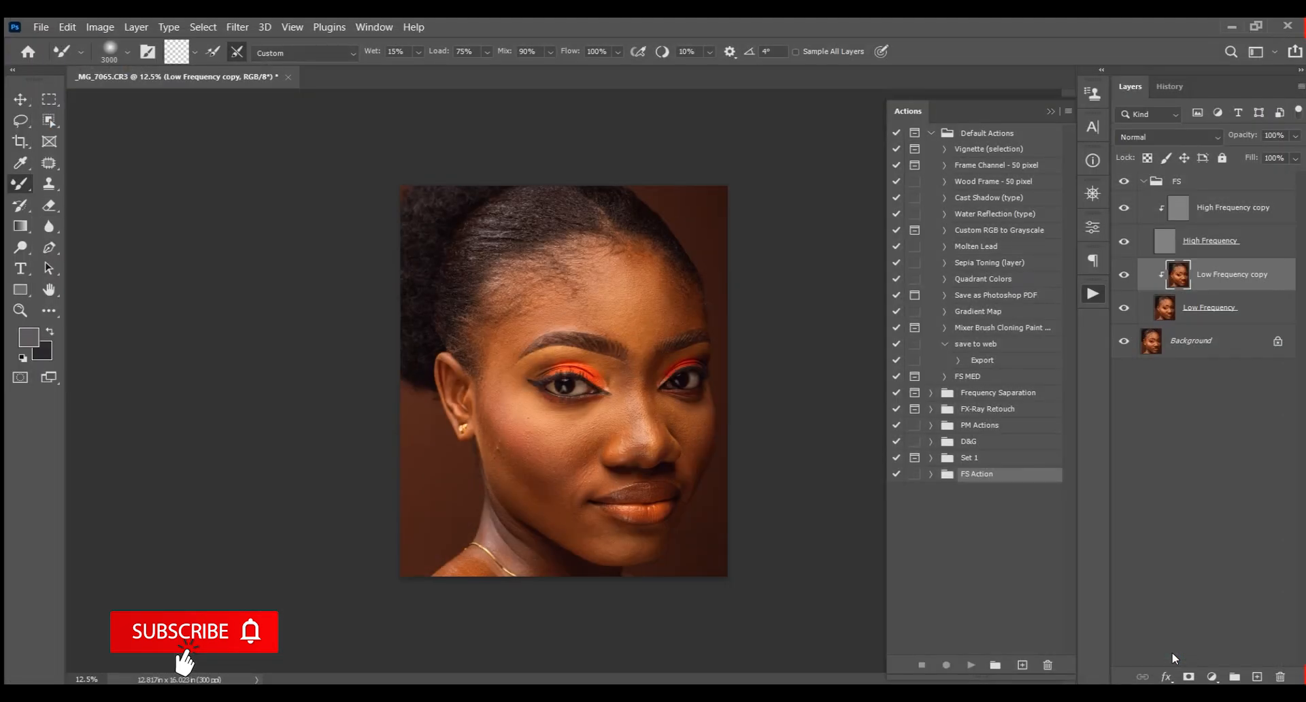
Delete the FS layer group and remove the FS Action set from the Actions panel
{"action": "left_click", "coordinate": [1187, 182]}
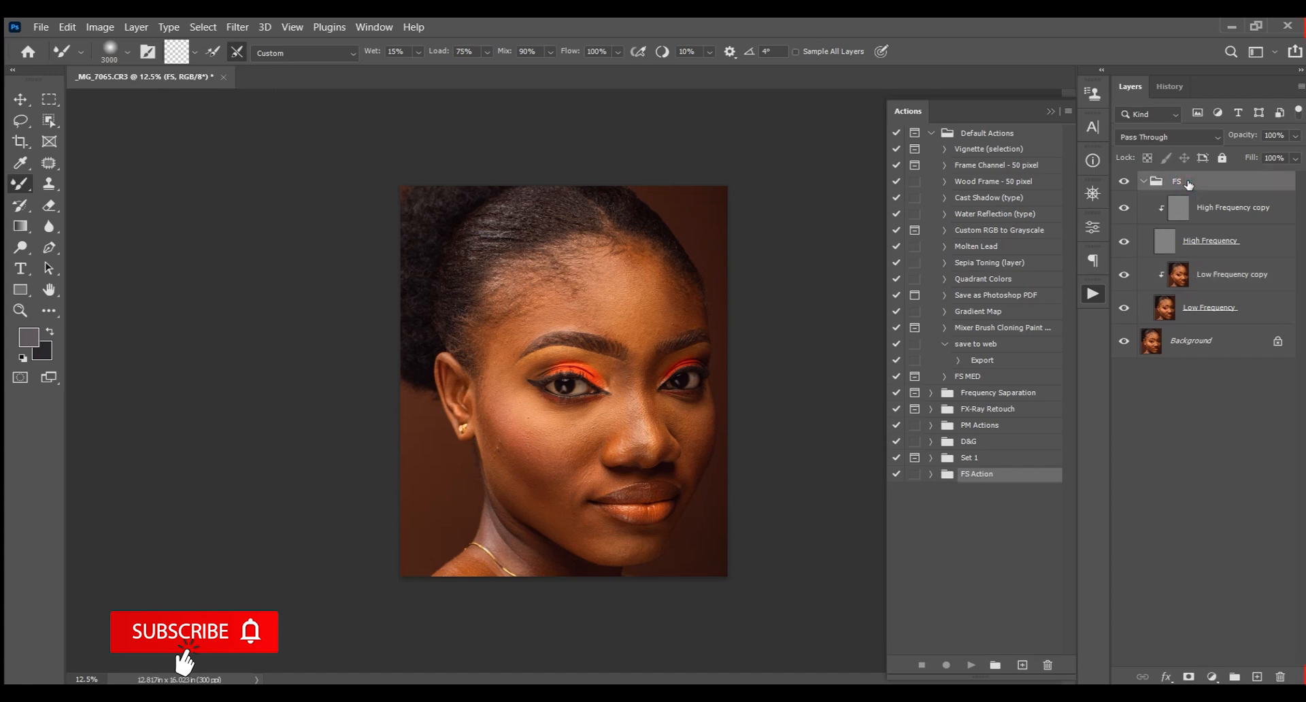
{"action": "key", "text": "Delete"}
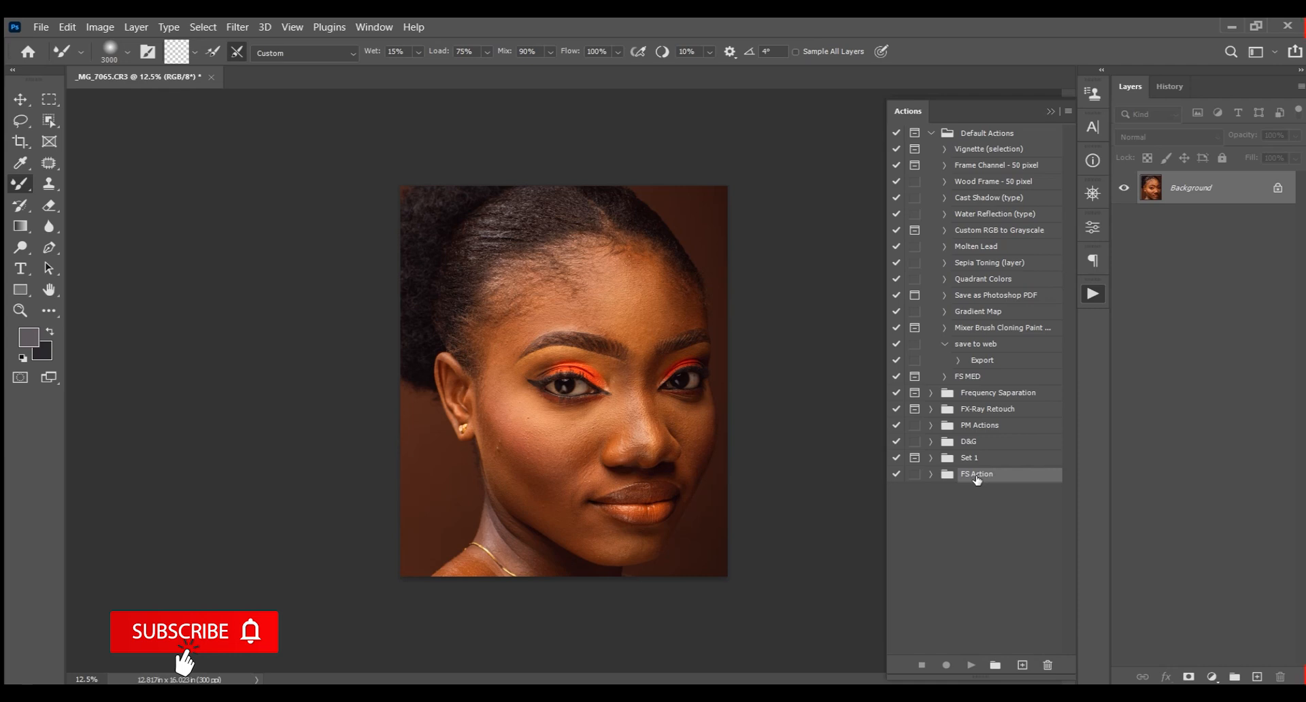
{"action": "left_click_drag", "start_coordinate": [977, 480], "coordinate": [1048, 665]}
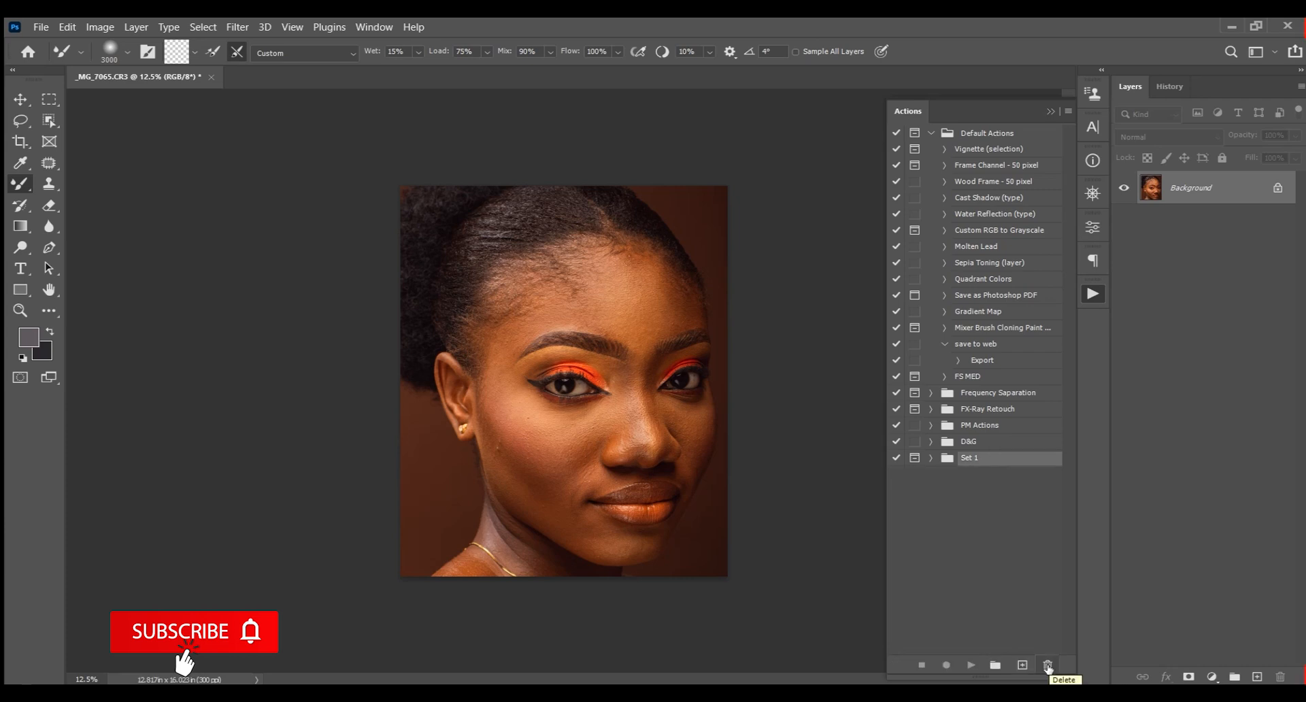
Load the FS Action set from the Actions folder on the Desktop into the Actions panel
{"action": "left_click", "coordinate": [1068, 111]}
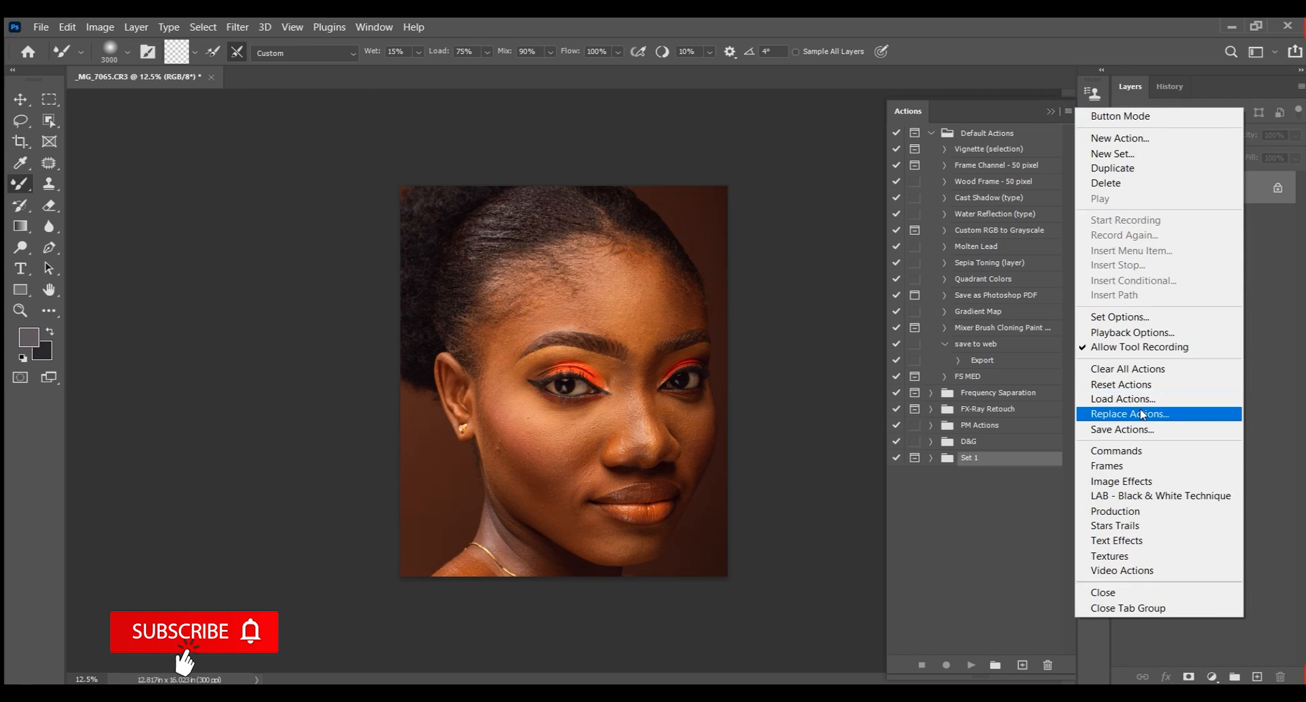
{"action": "left_click", "coordinate": [1136, 399]}
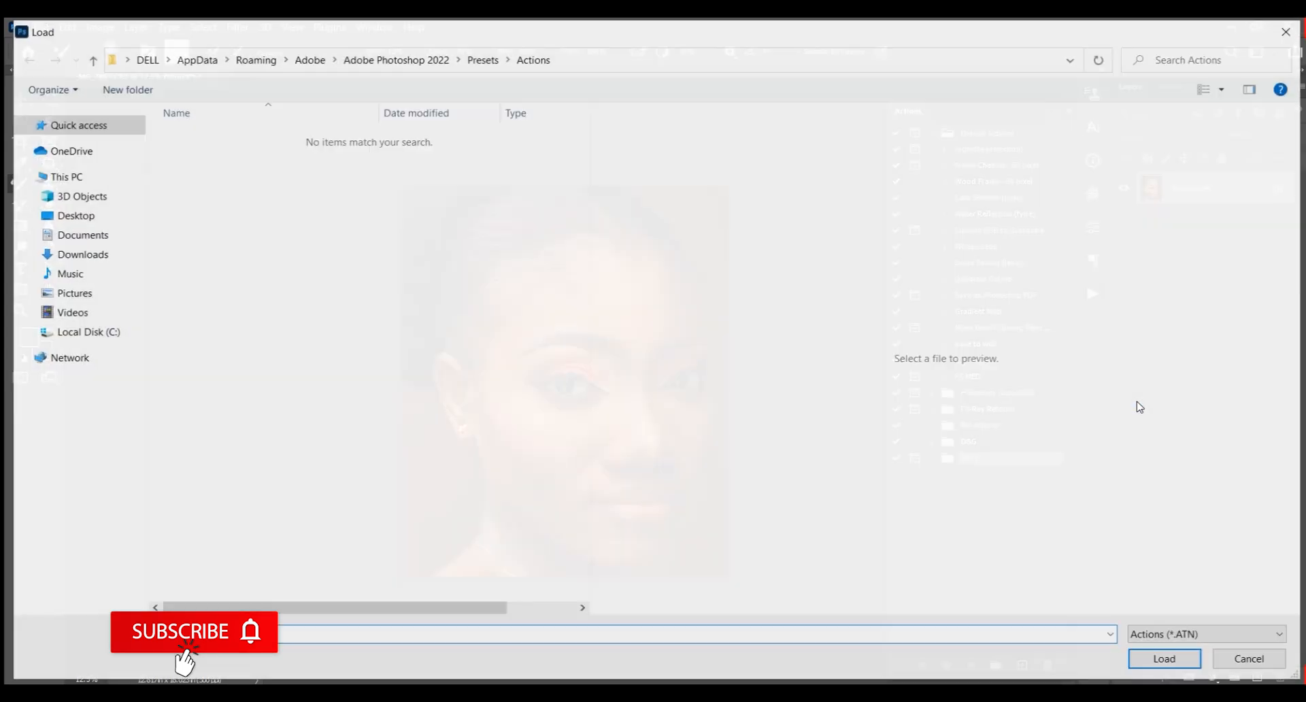
{"action": "left_click", "coordinate": [81, 219]}
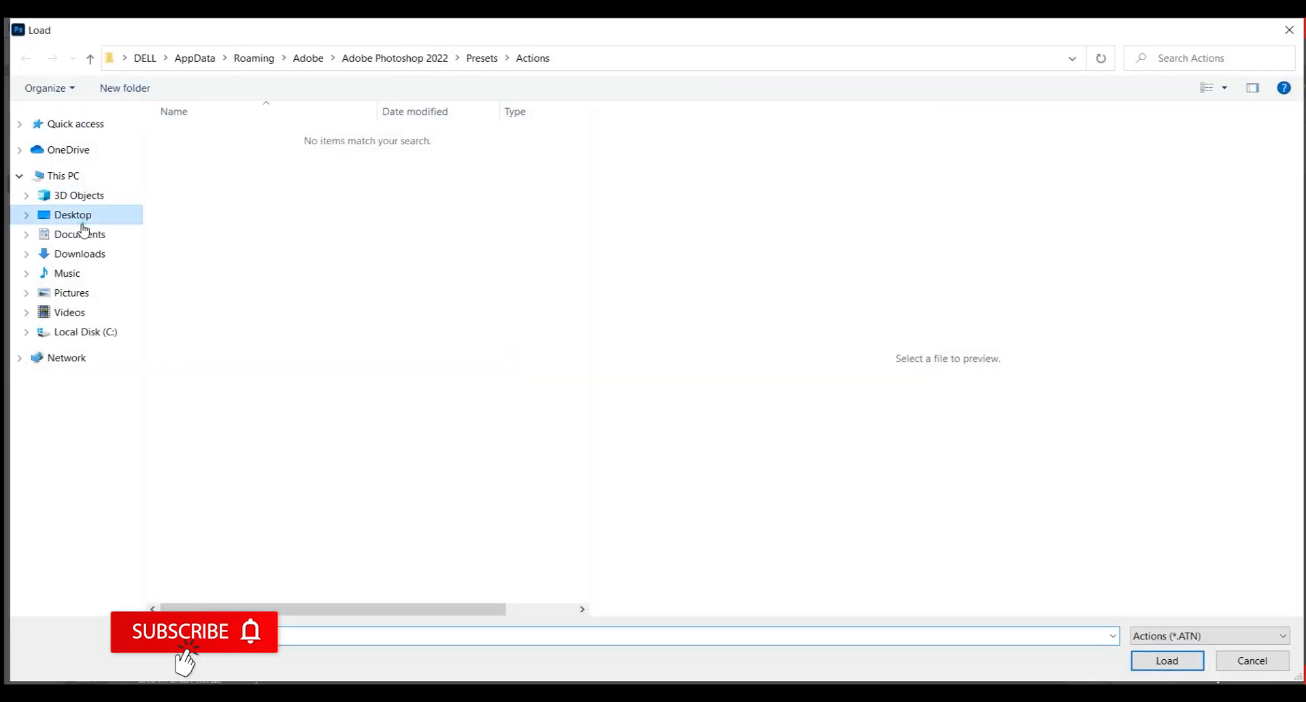
{"action": "double_click", "coordinate": [197, 163]}
{"action": "left_click", "coordinate": [213, 136]}
{"action": "left_click", "coordinate": [1168, 666]}
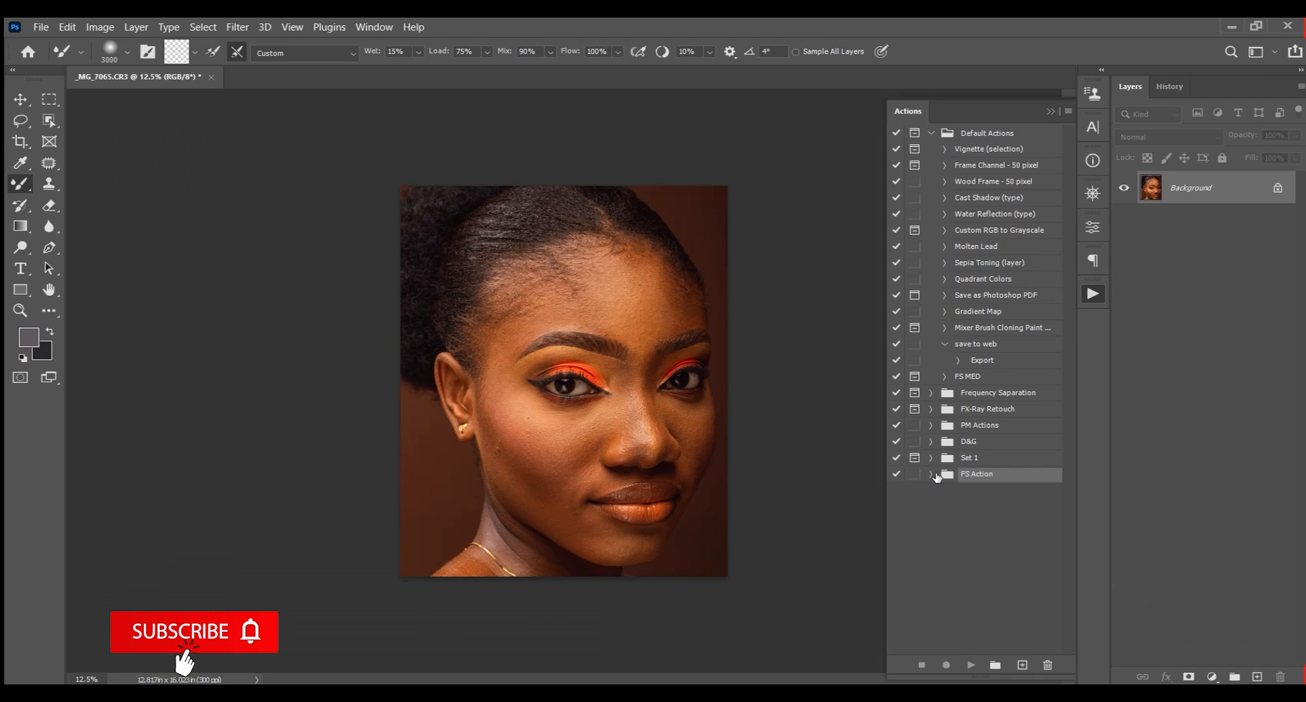
Expand the FS Action set and run the Frequency Separation action on the portrait
{"action": "left_click", "coordinate": [930, 475]}
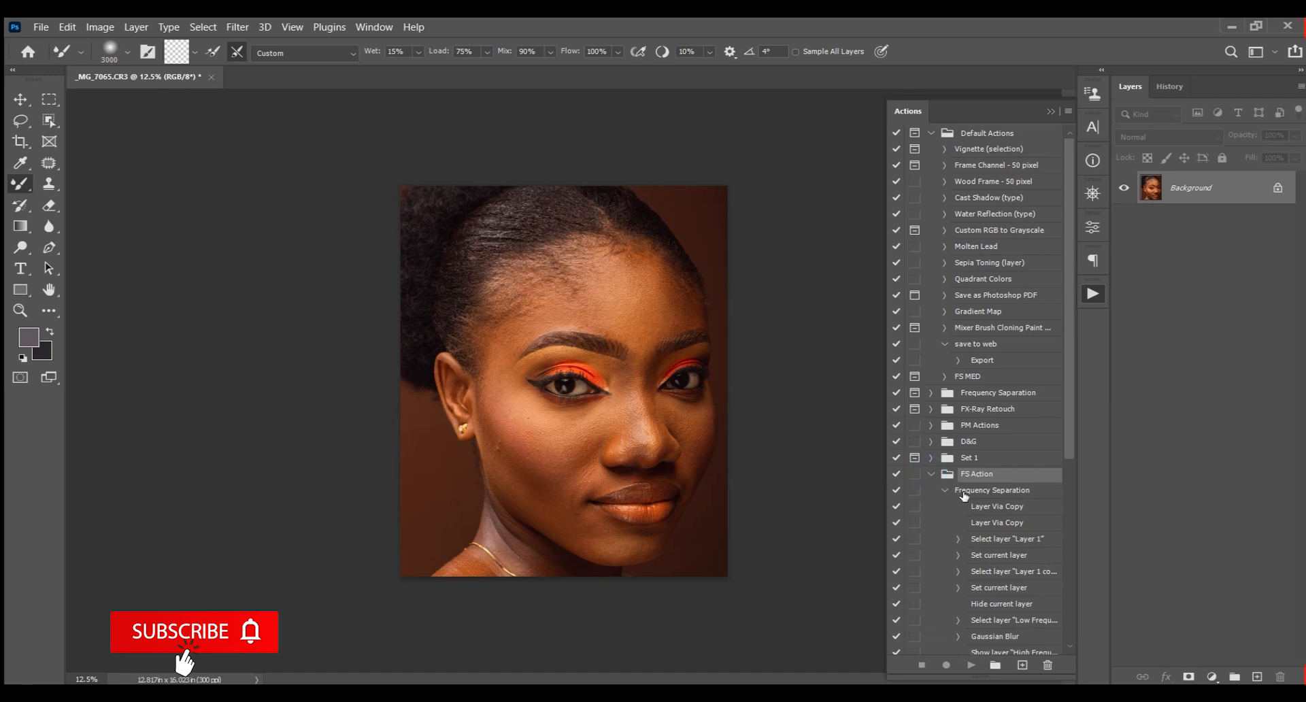
{"action": "left_click", "coordinate": [964, 492]}
{"action": "left_click", "coordinate": [971, 665]}
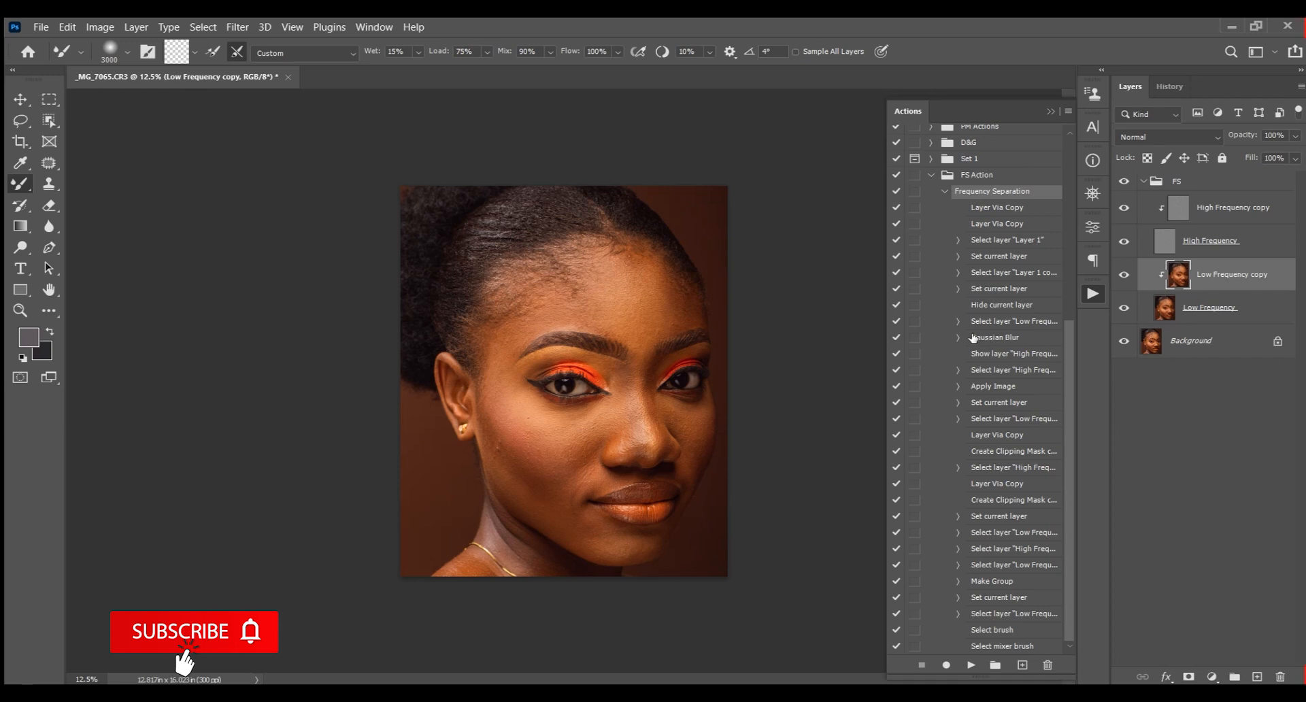
Turn on the dialog for the action's Gaussian Blur step and delete the generated FS layer group
{"action": "left_click", "coordinate": [915, 340]}
{"action": "left_click", "coordinate": [1202, 189]}
{"action": "key", "text": "Delete"}
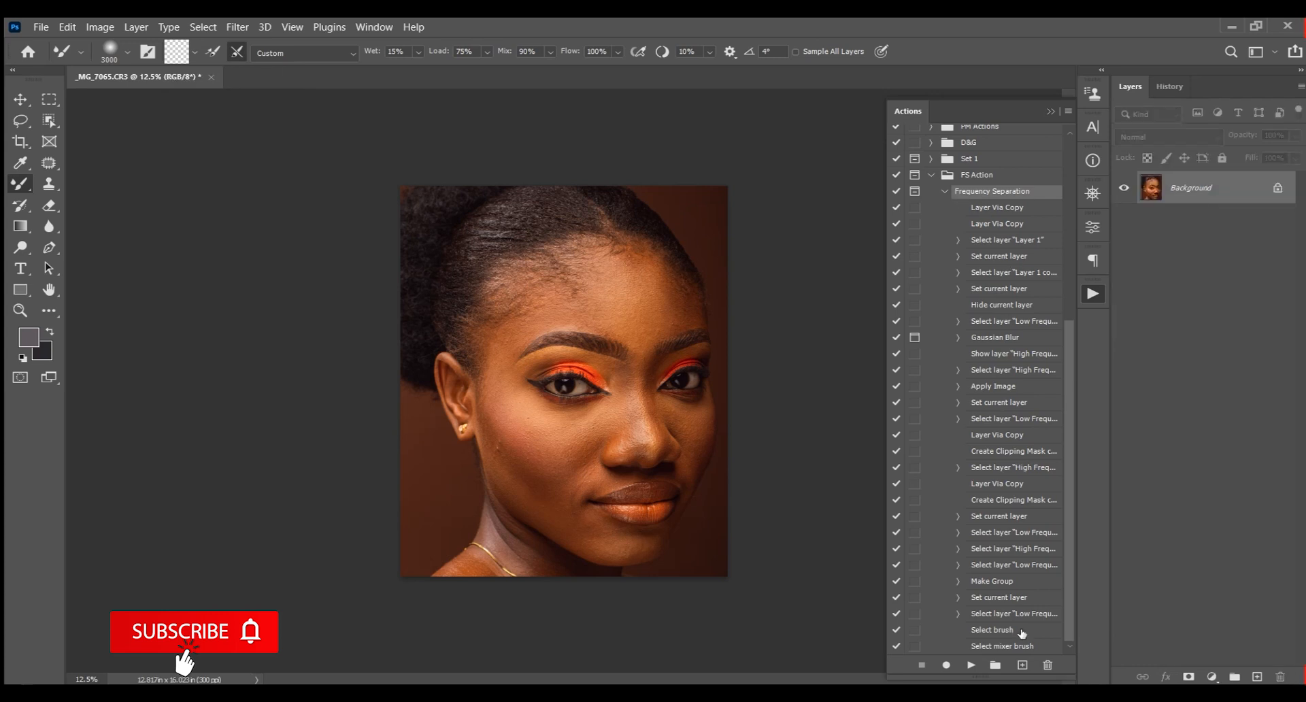
Replay the Frequency Separation action and confirm the Gaussian Blur with a 5.0 pixel radius
{"action": "left_click", "coordinate": [973, 666]}
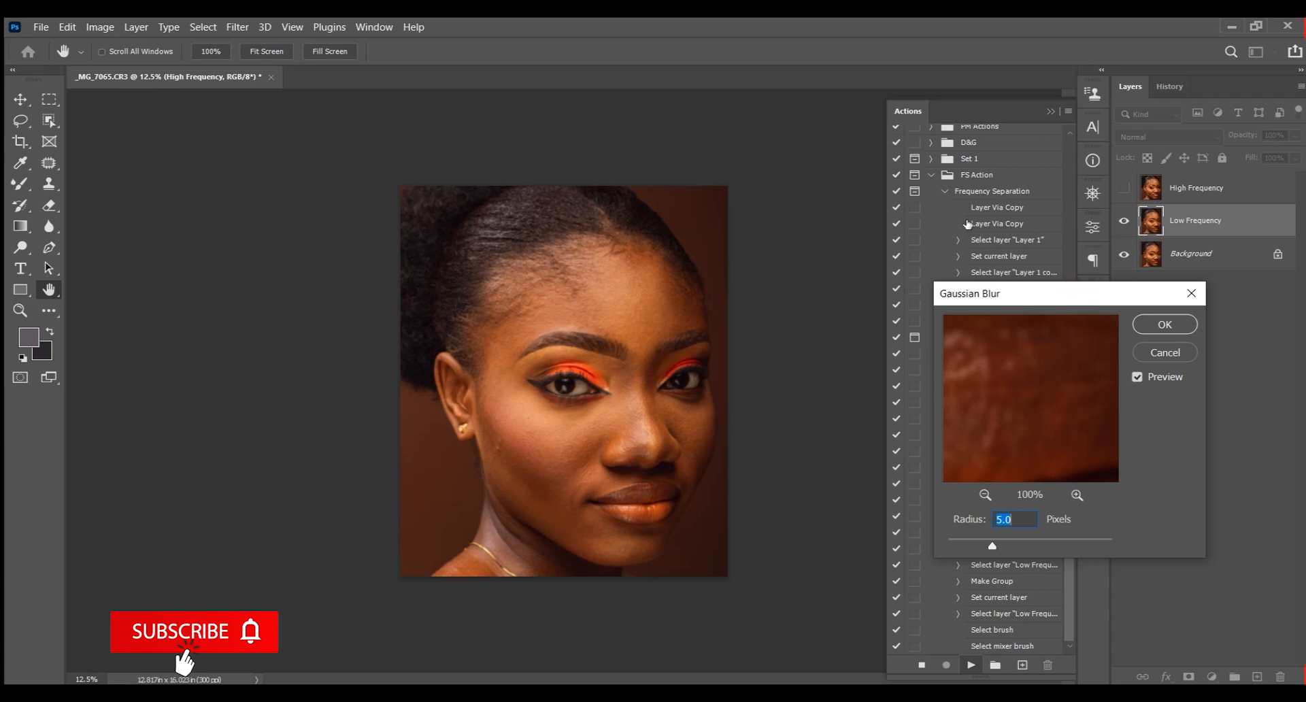
{"action": "left_click", "coordinate": [1156, 325]}
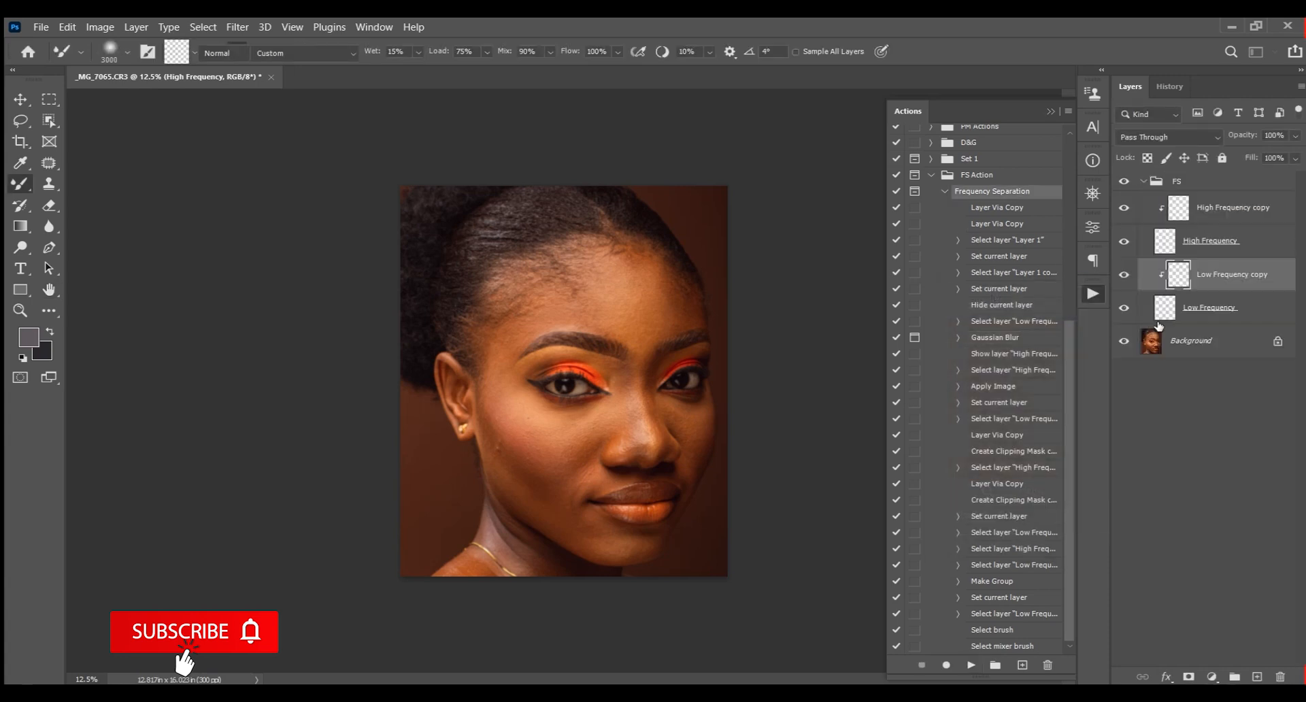